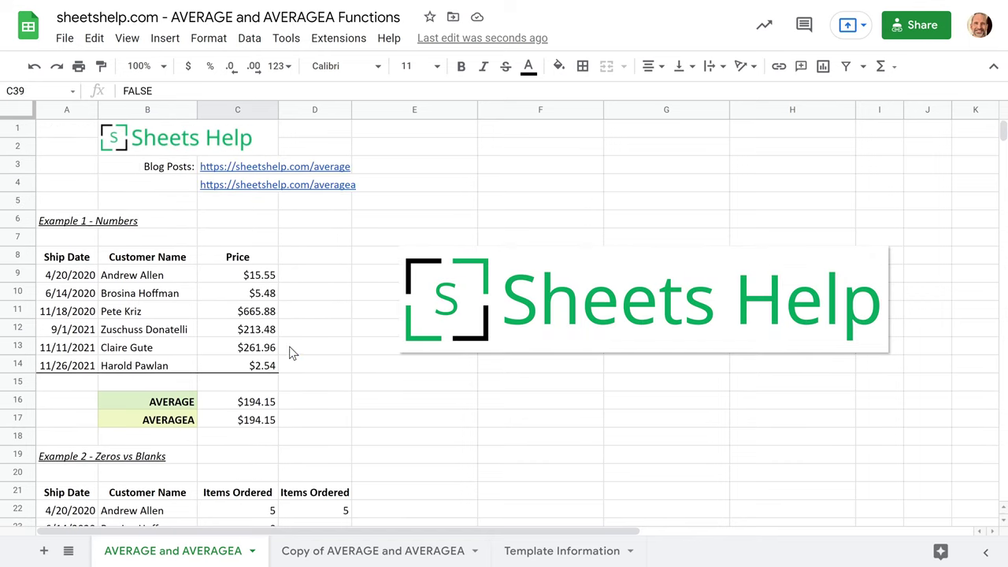
Copy the Example 1 Ship Date, Customer Name, Price table (A8:C14) to A1 of the copy sheet.
click(314, 329)
drag(79, 259, 260, 364)
key(ctrl+c)
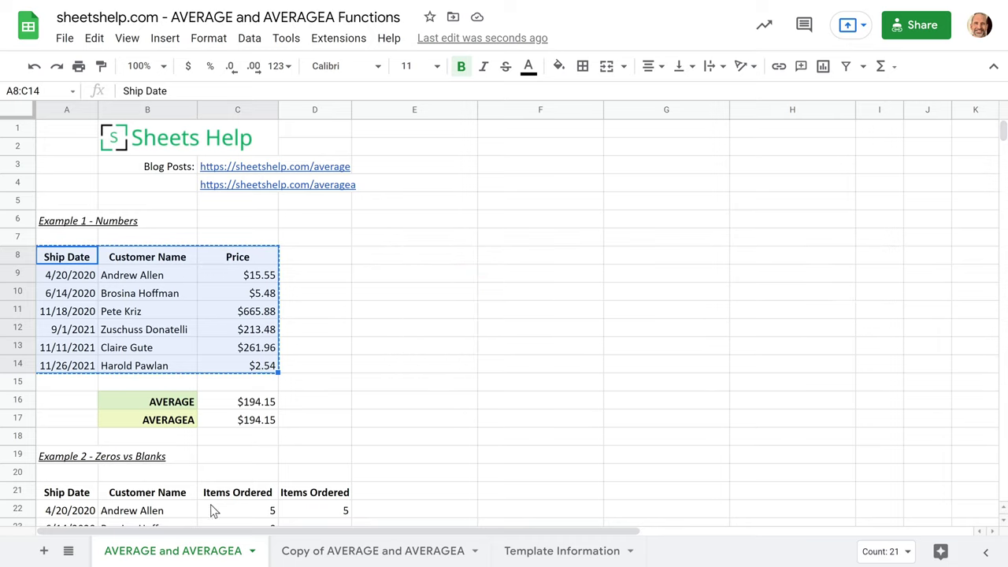
click(287, 549)
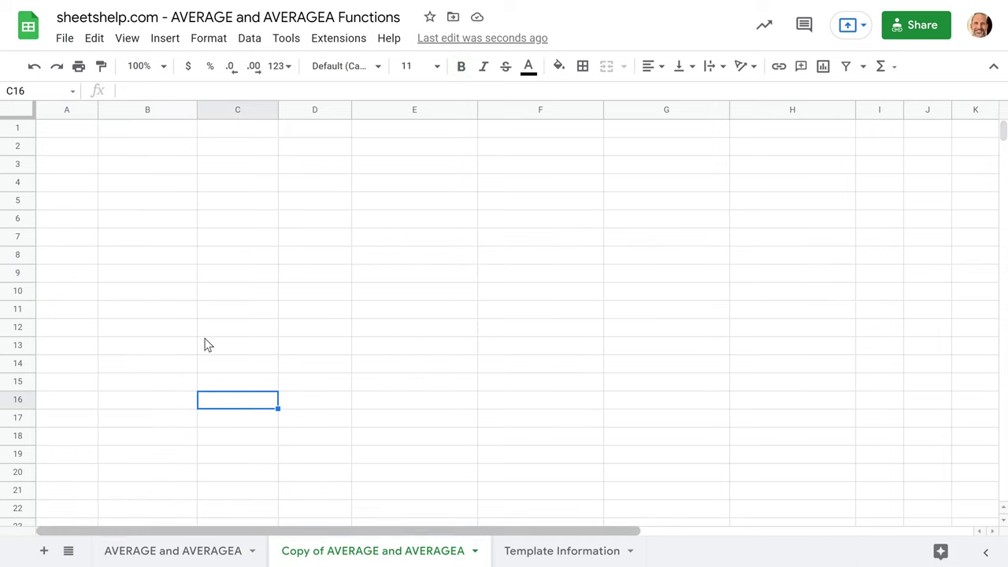
click(81, 136)
key(ctrl+v)
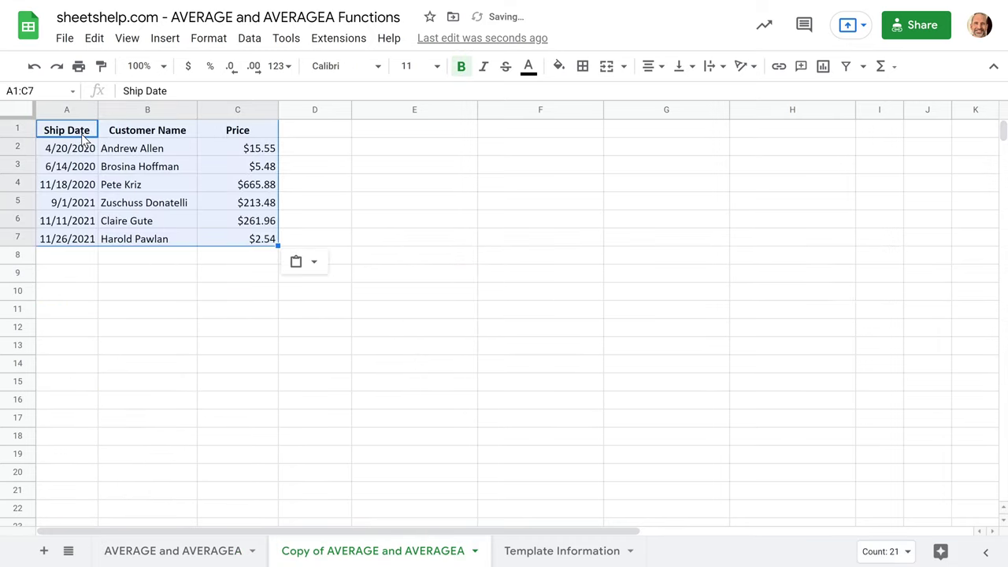
click(228, 189)
click(238, 275)
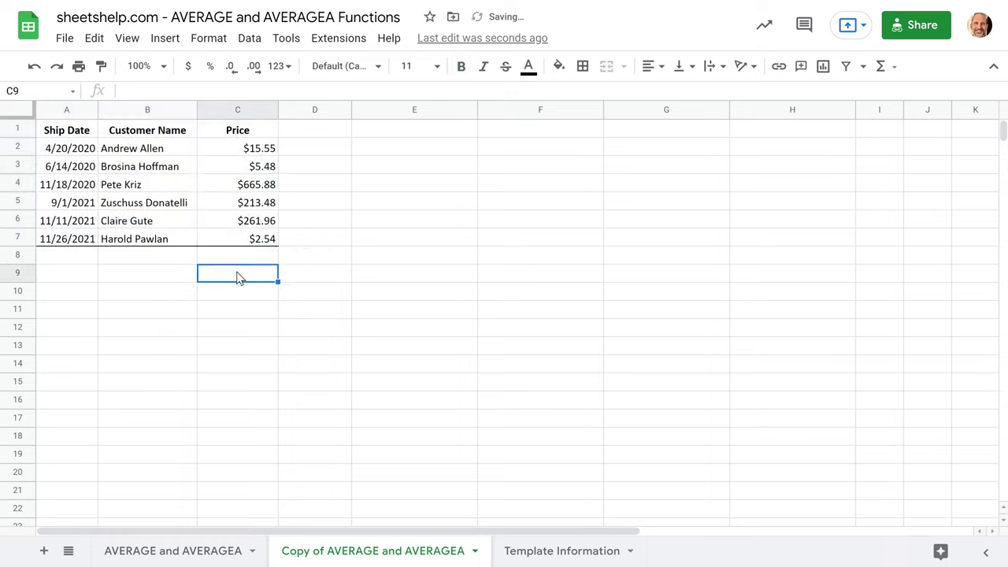
Enter =AVERAGE(C2:C7) in C9 from the autocomplete suggestion, returning $194.15.
text(=)
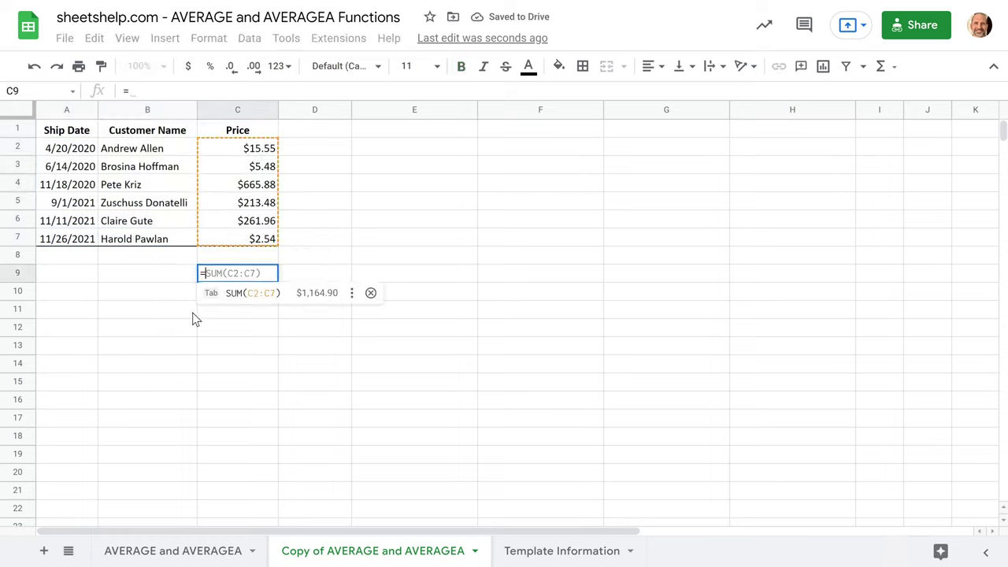
text(a)
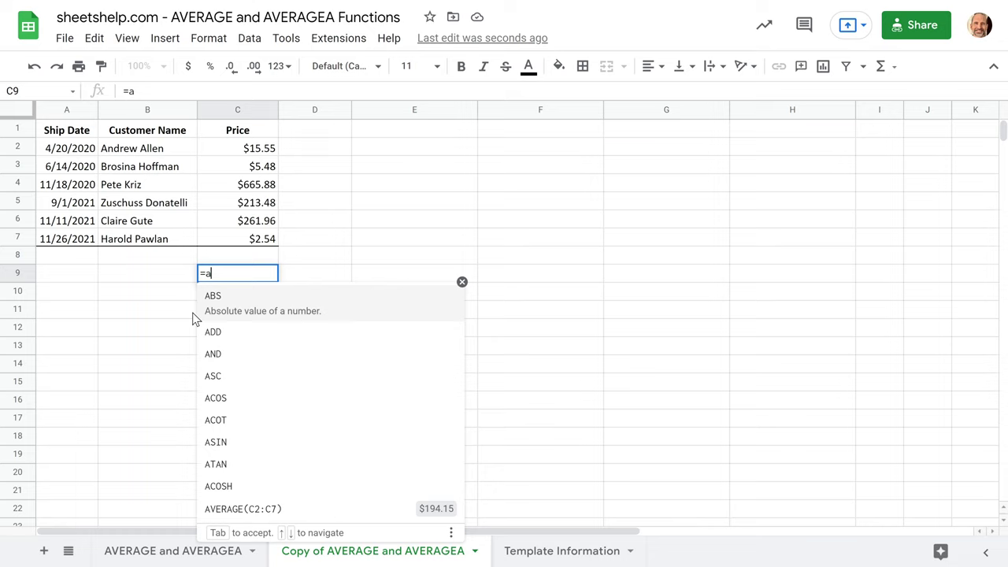
text(vera)
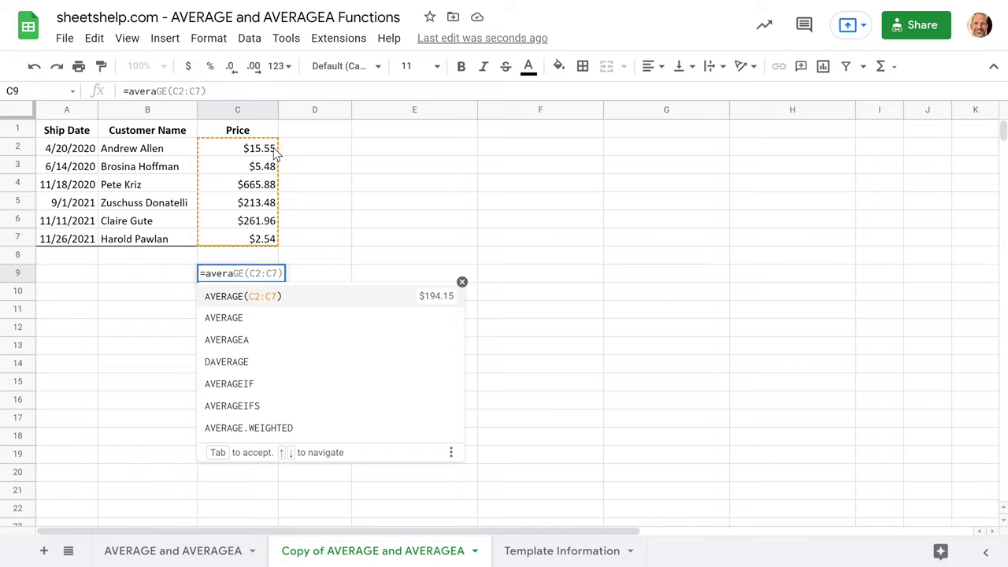
click(285, 307)
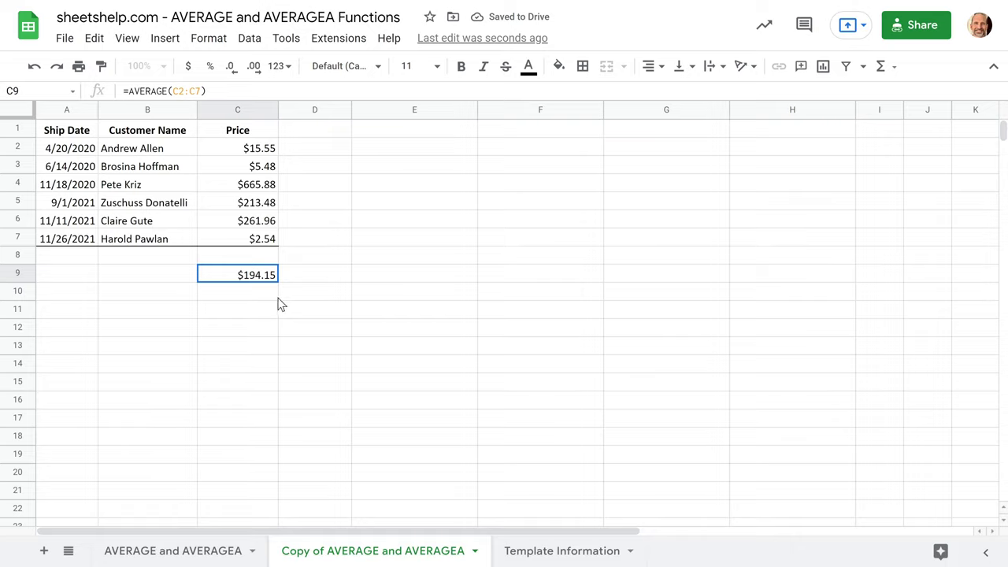
Enter =SUM(C2:C7)/COUNT(C2:C7) in C10, which also returns $194.15.
click(272, 292)
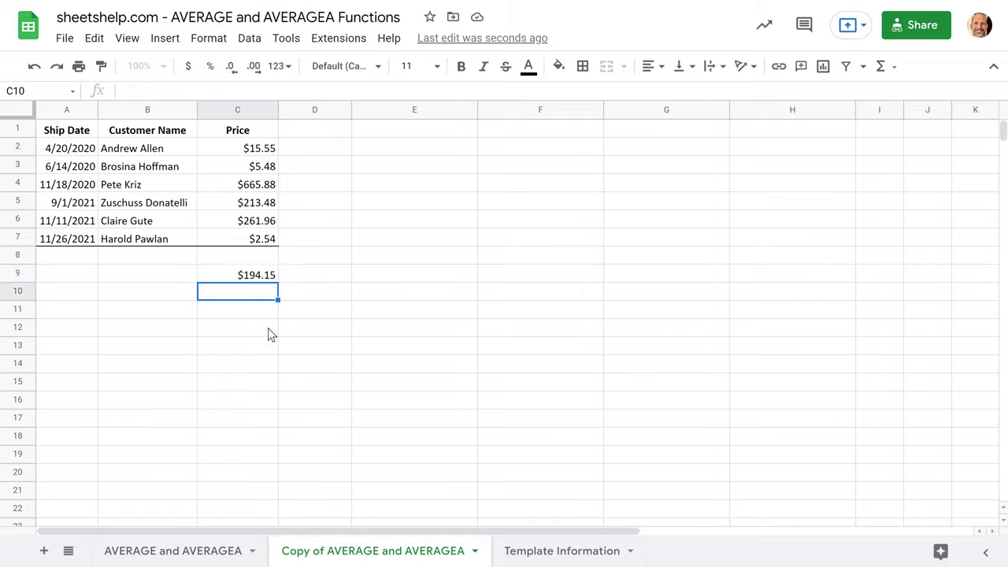
text(=SIN)
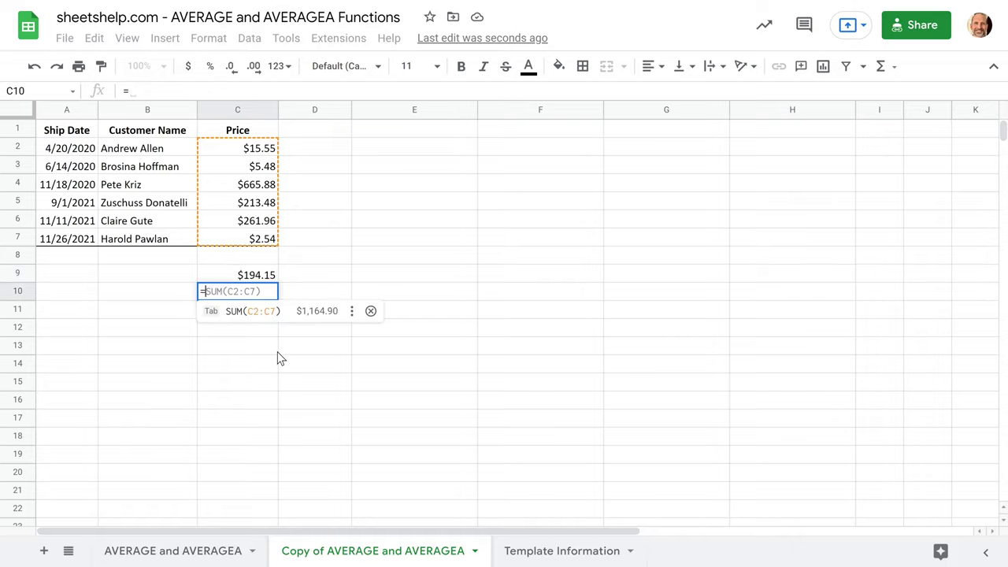
key(BackSpace)
key(BackSpace)
text(um()
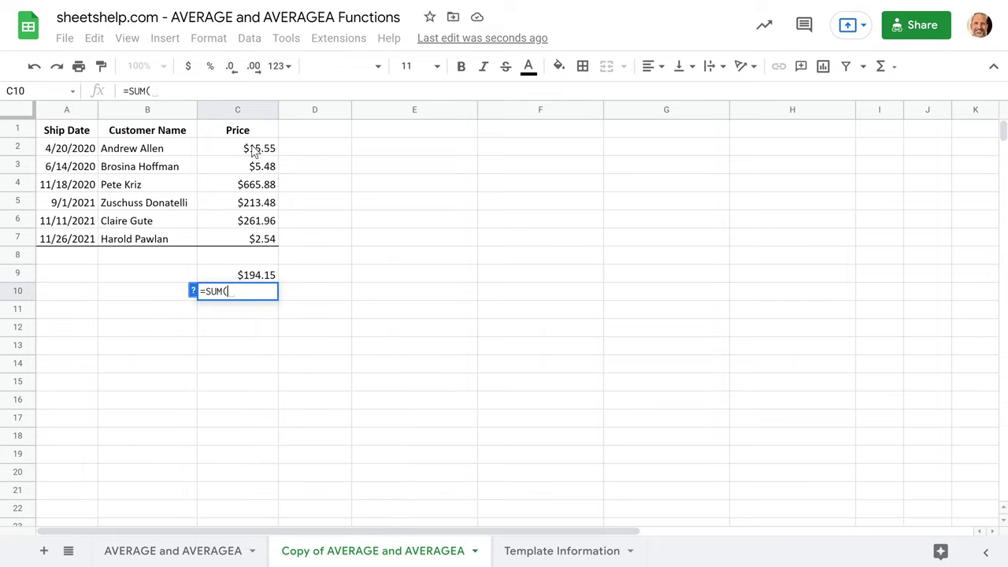
drag(256, 151, 254, 248)
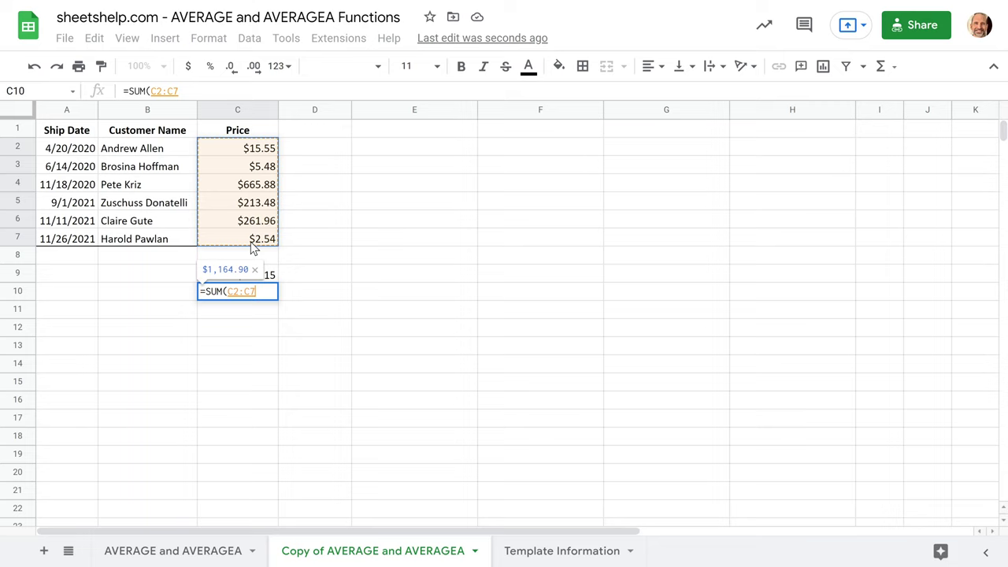
text()/COUN)
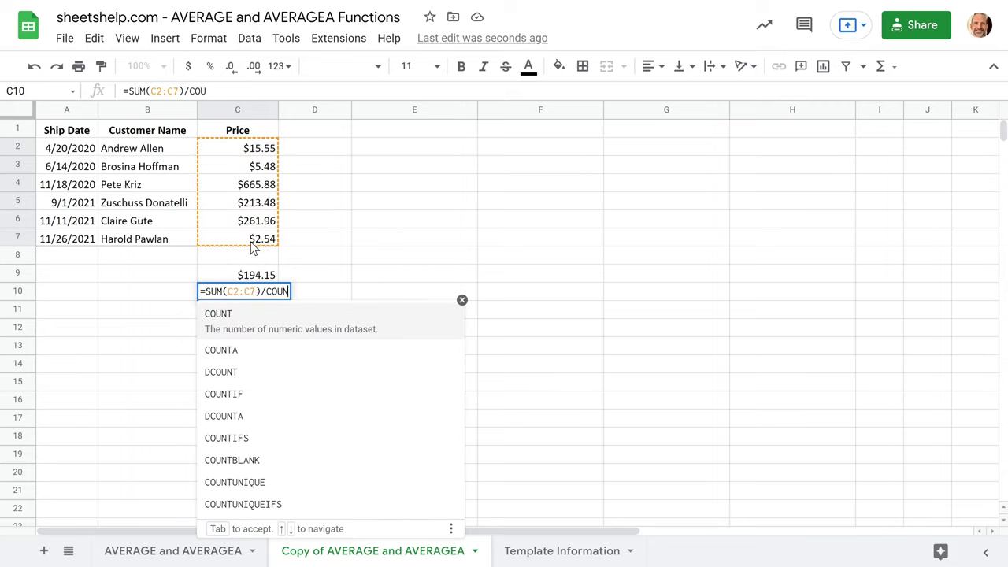
text(T()
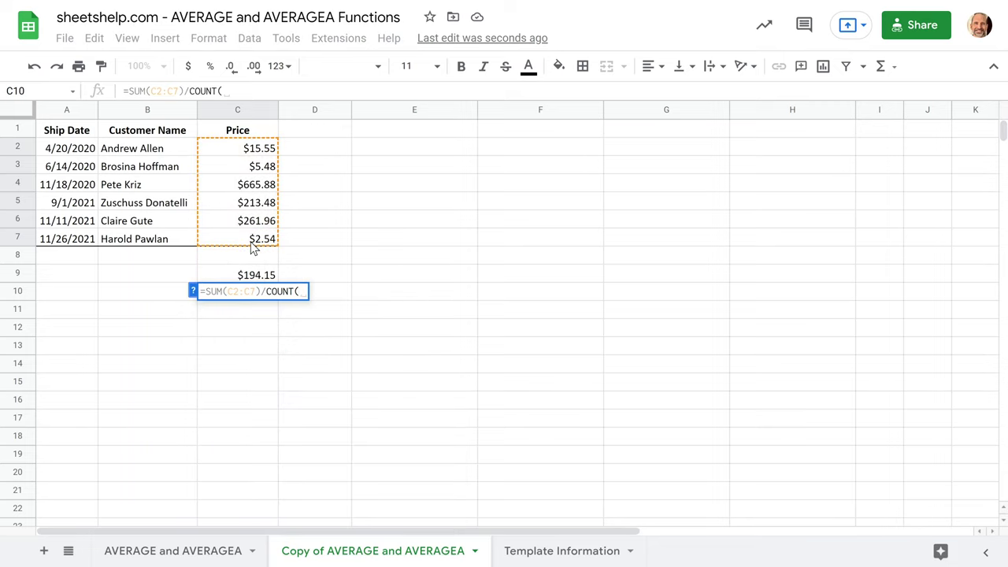
click(251, 239)
drag(248, 233, 264, 155)
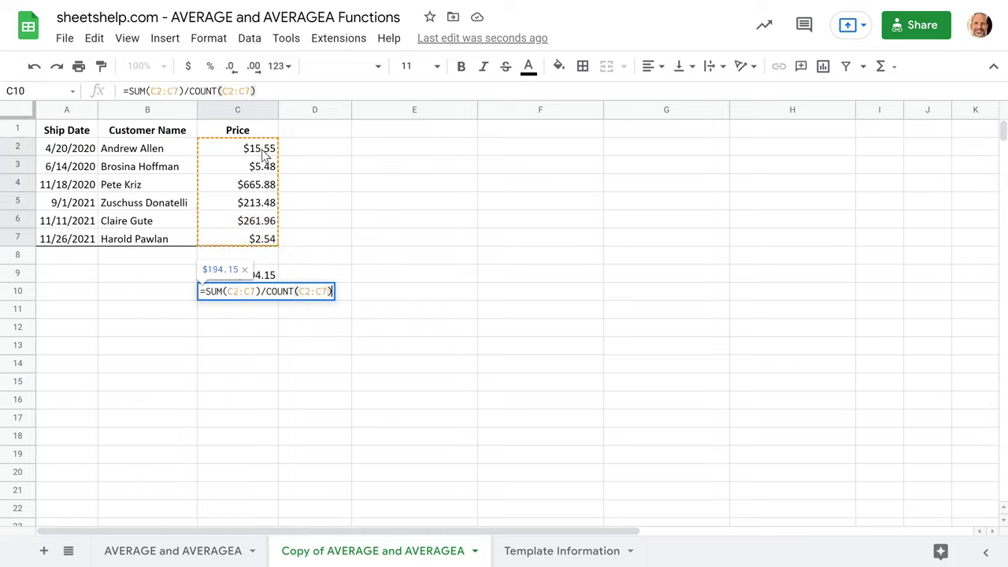
key(Return)
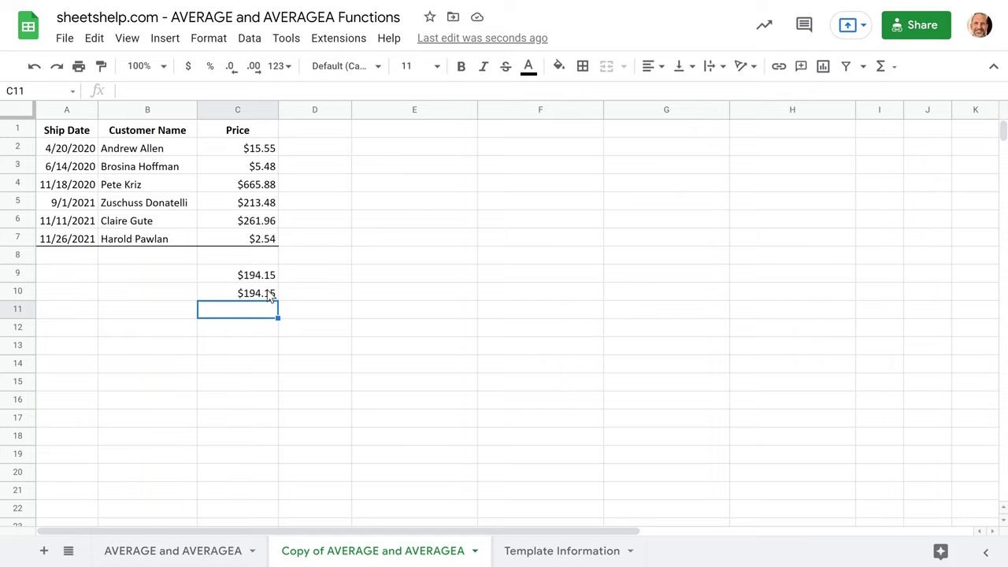
drag(260, 149, 257, 206)
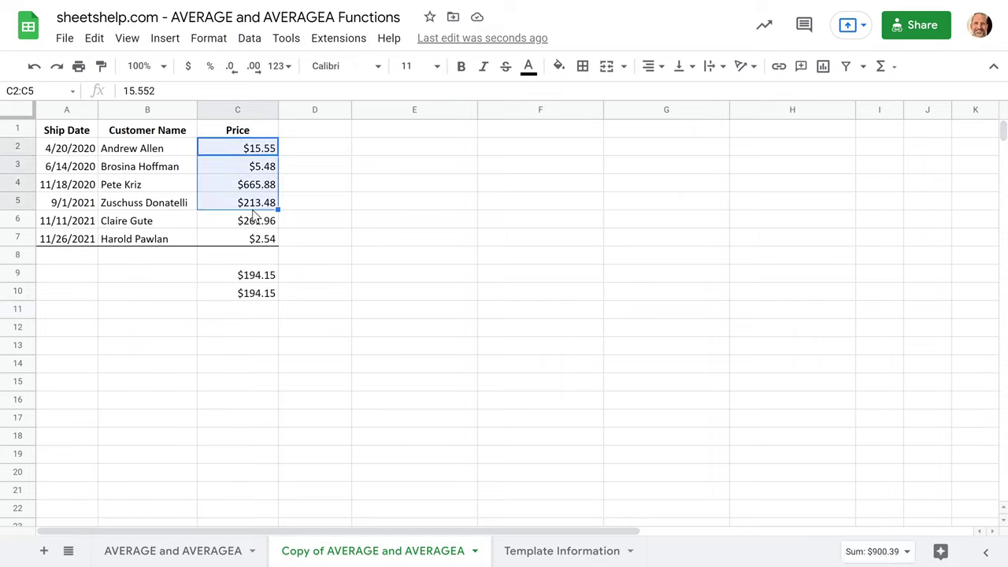
Delete the two average formulas in C9:C10.
click(203, 263)
click(208, 275)
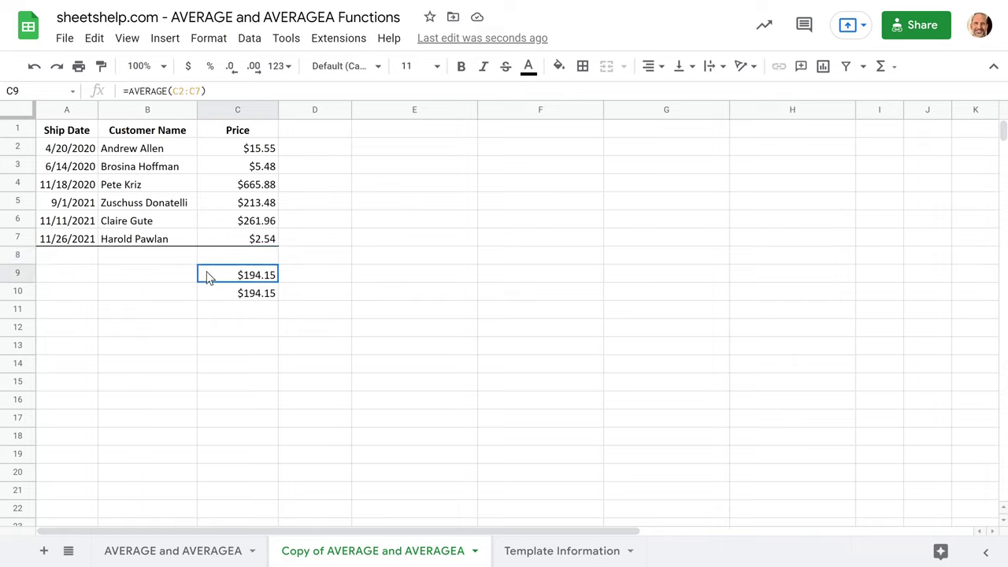
drag(208, 275, 220, 293)
key(Delete)
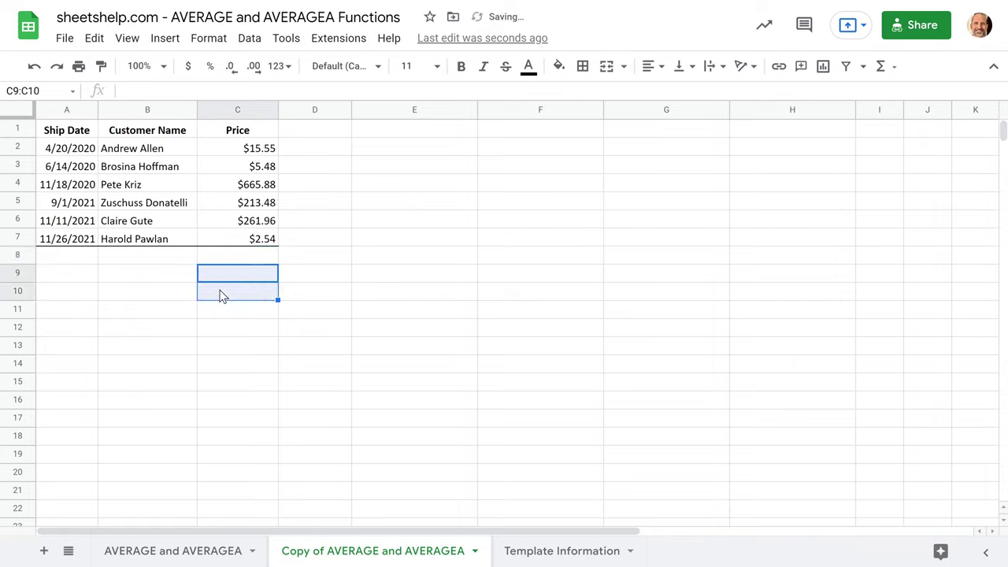
Copy the Example 2 Zeros vs Blanks table (A21:D27) from the original sheet, then return to the copy sheet.
click(195, 556)
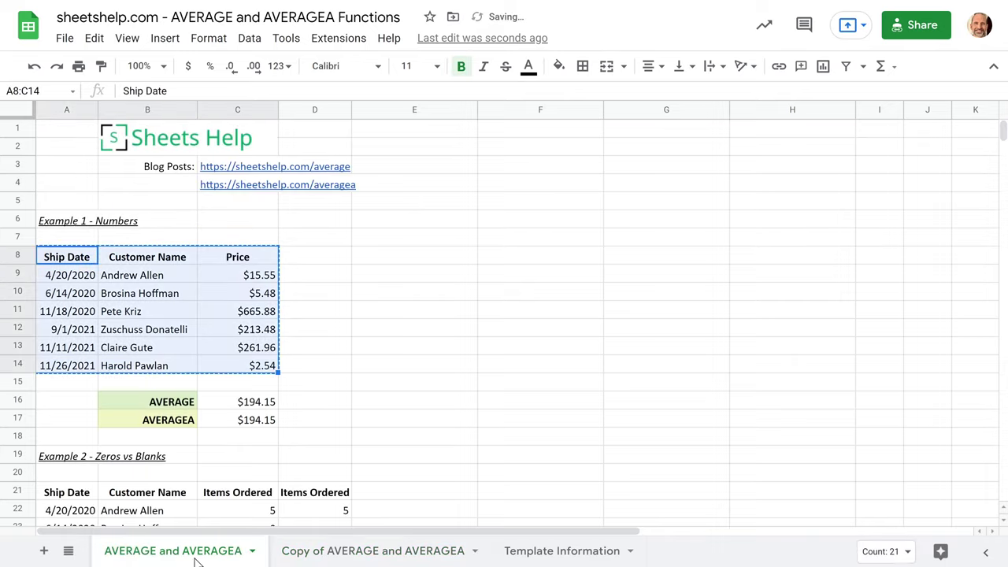
scroll(260, 303, down, 5)
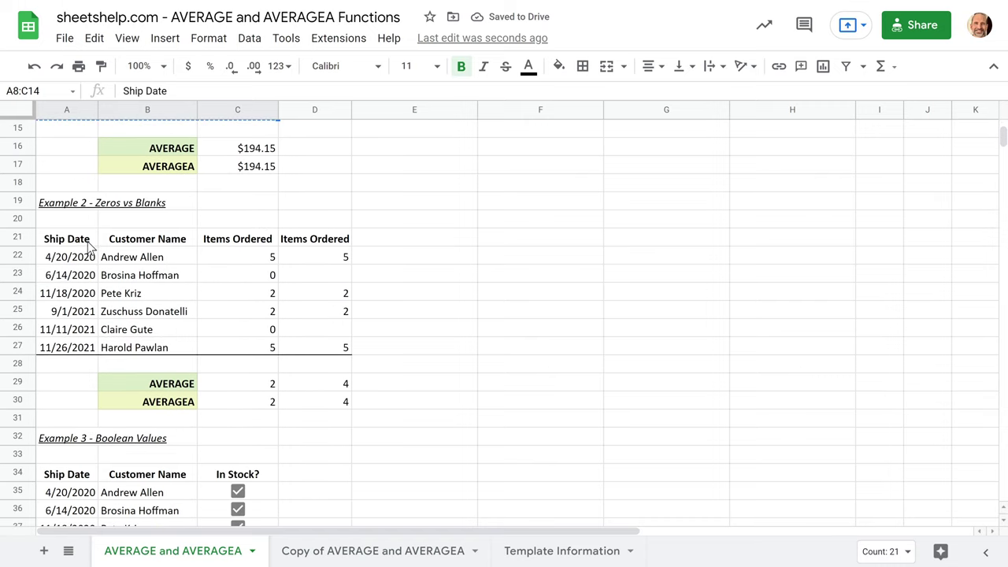
drag(58, 240, 311, 348)
key(ctrl+c)
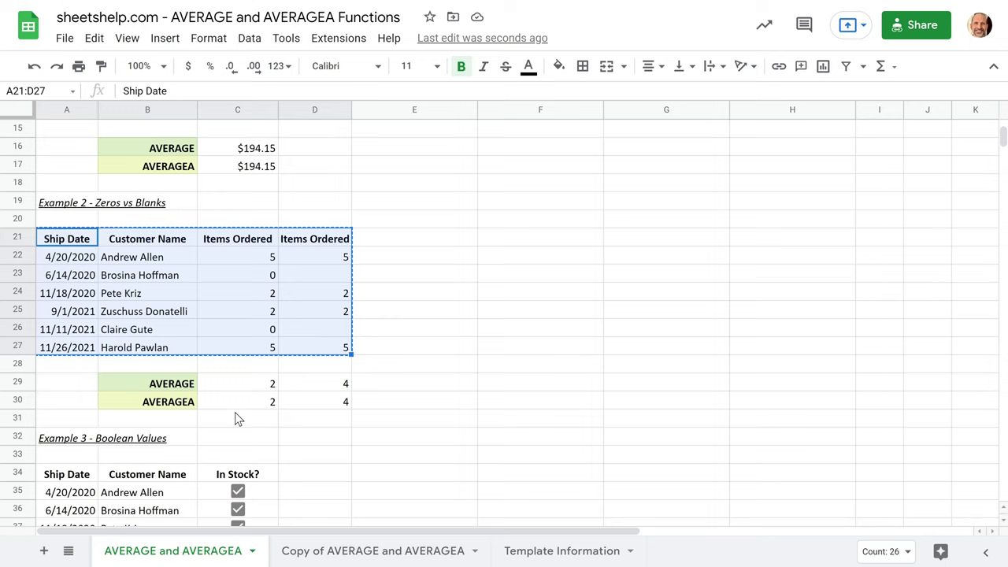
click(340, 552)
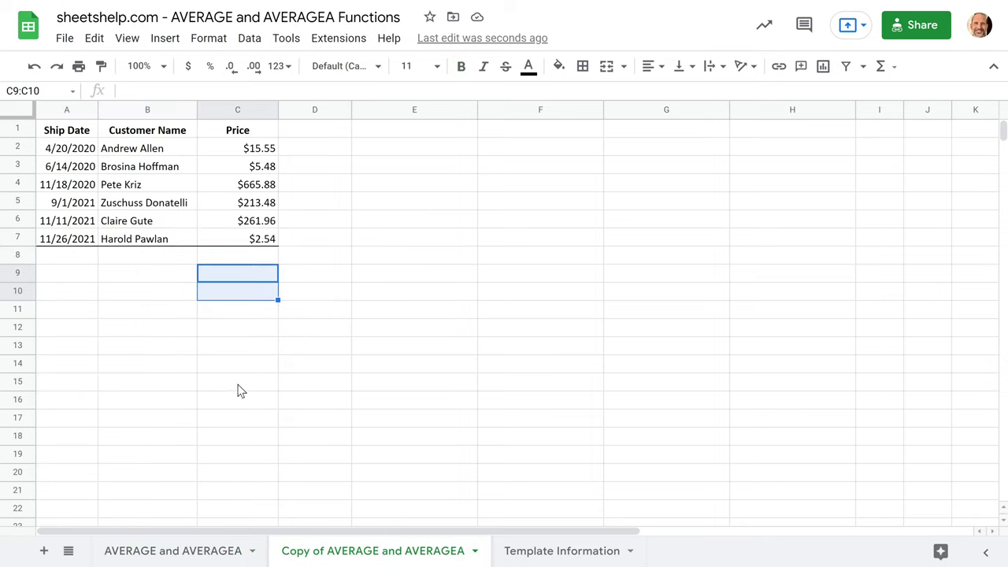
click(61, 136)
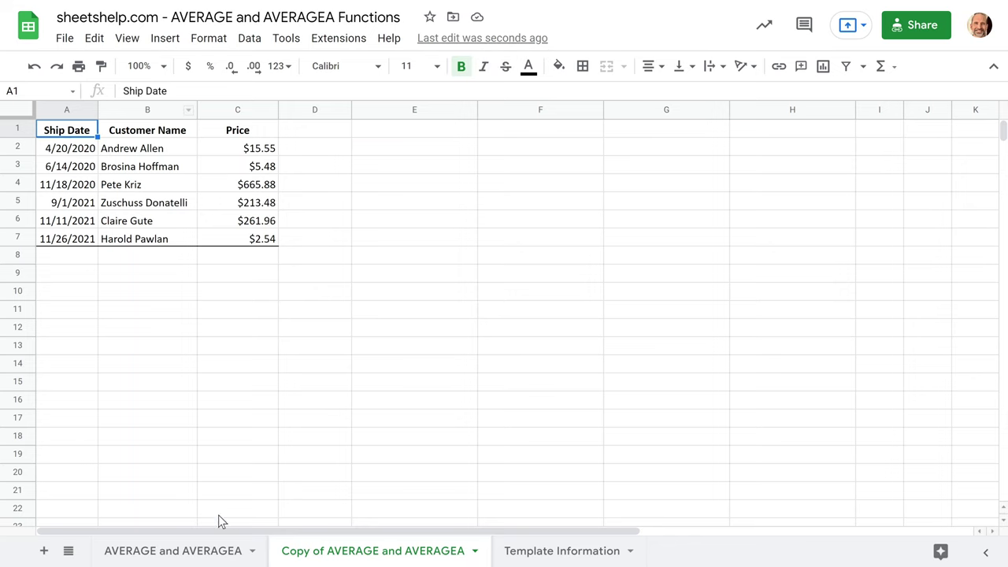
click(214, 551)
scroll(249, 238, up, 3)
scroll(249, 237, down, 2)
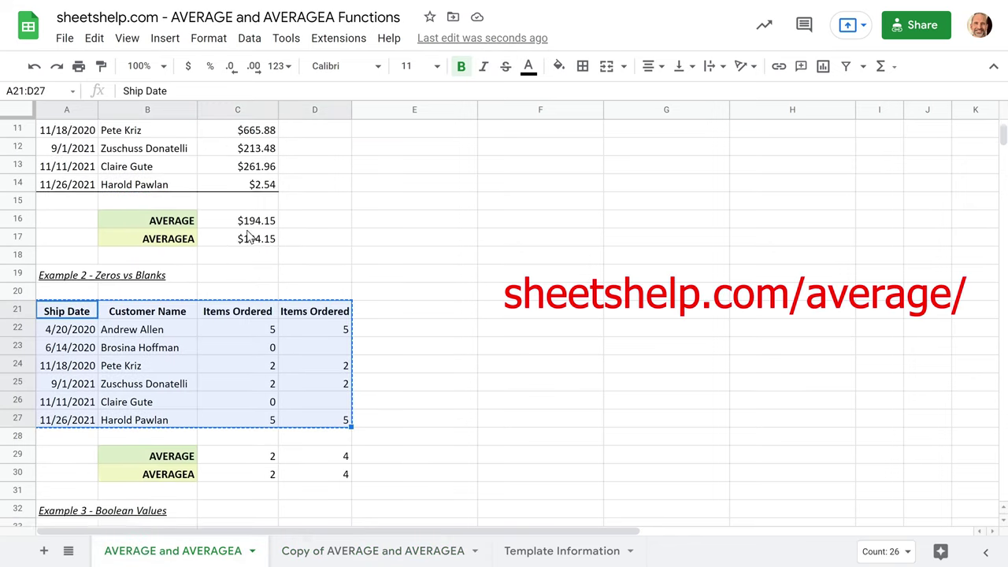
scroll(248, 238, down, 5)
click(330, 552)
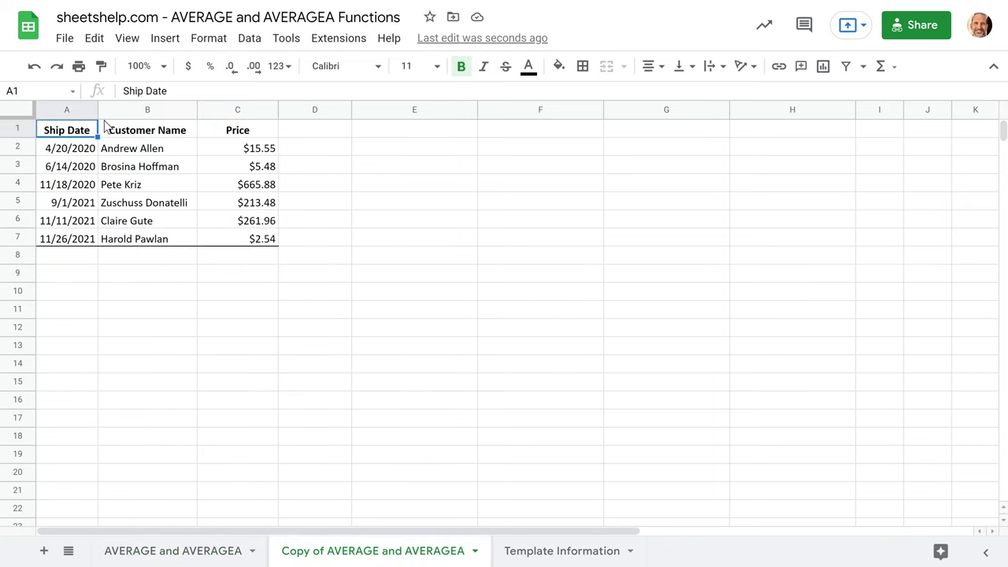
Paste the Zeros vs Blanks table at A1, then compare column C's zero with column D's blanks in D3 and D6.
key(ctrl+v)
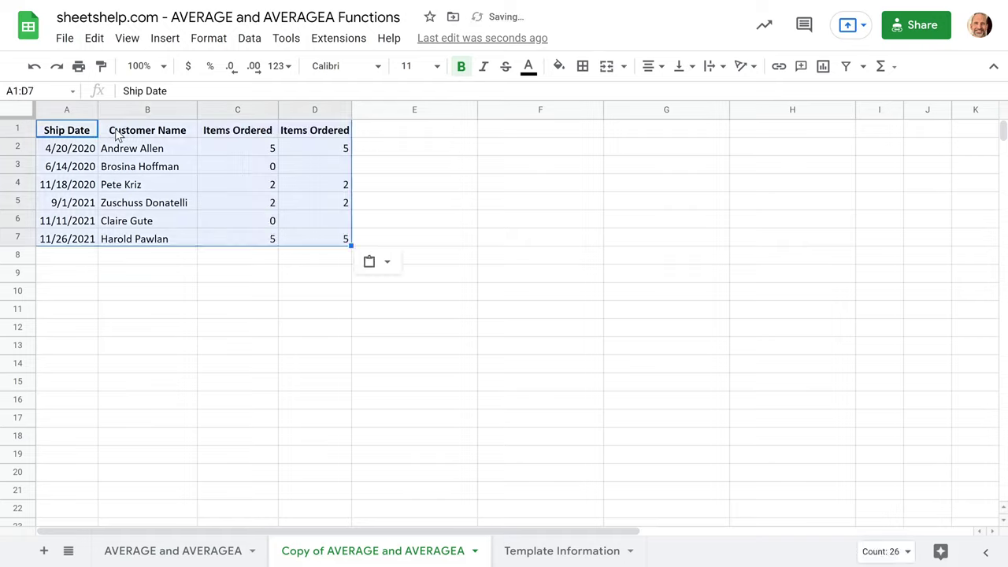
click(219, 152)
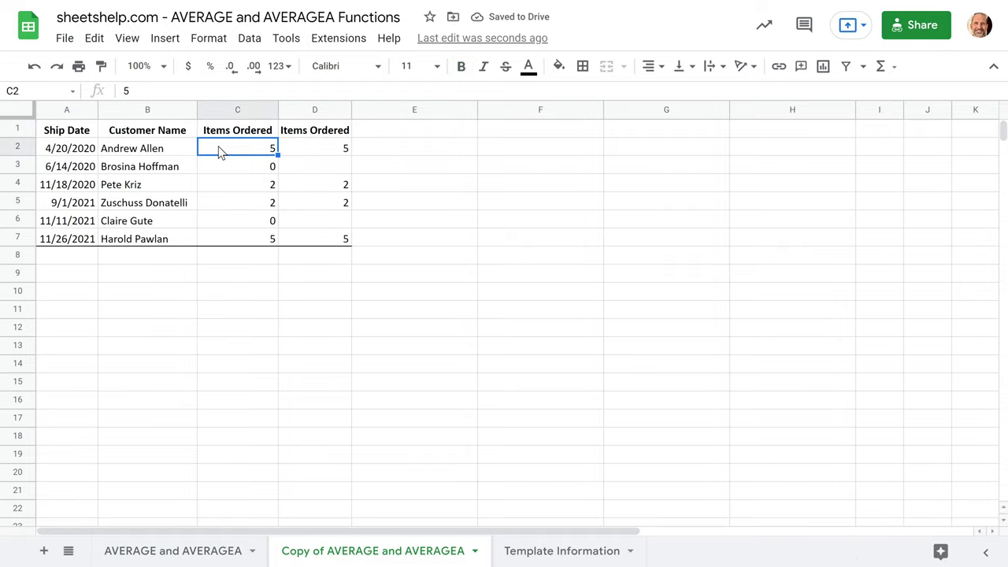
drag(219, 152, 233, 241)
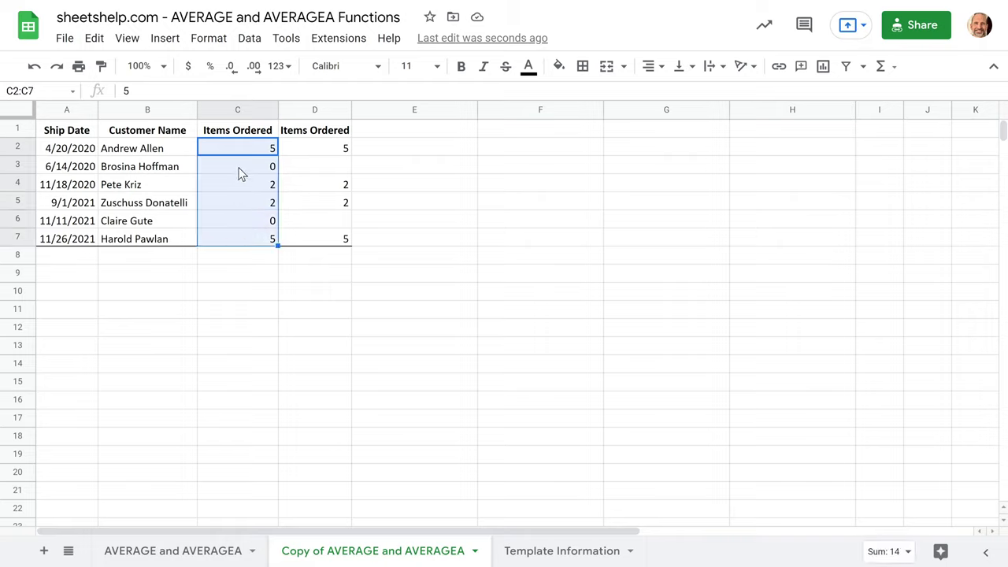
click(331, 149)
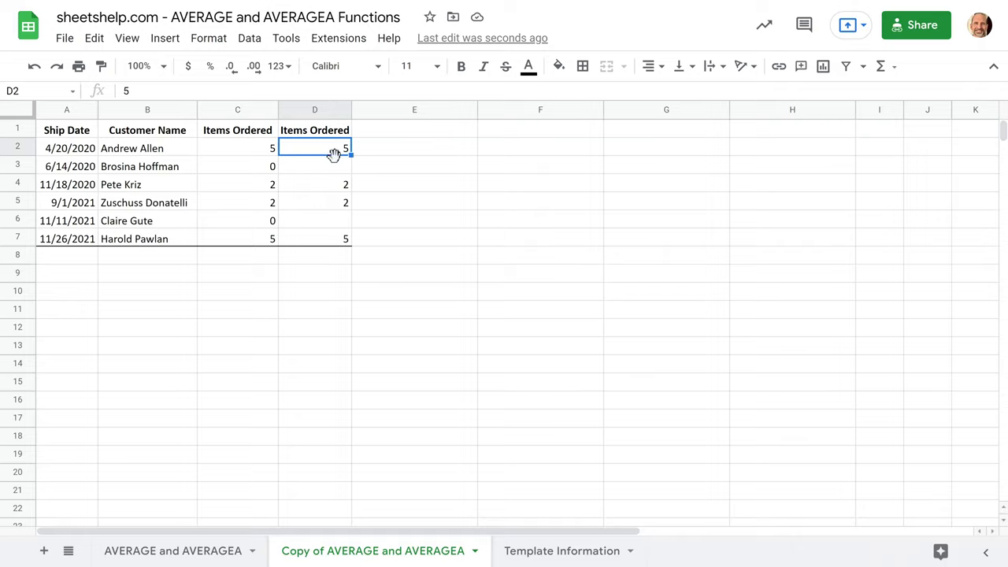
click(226, 172)
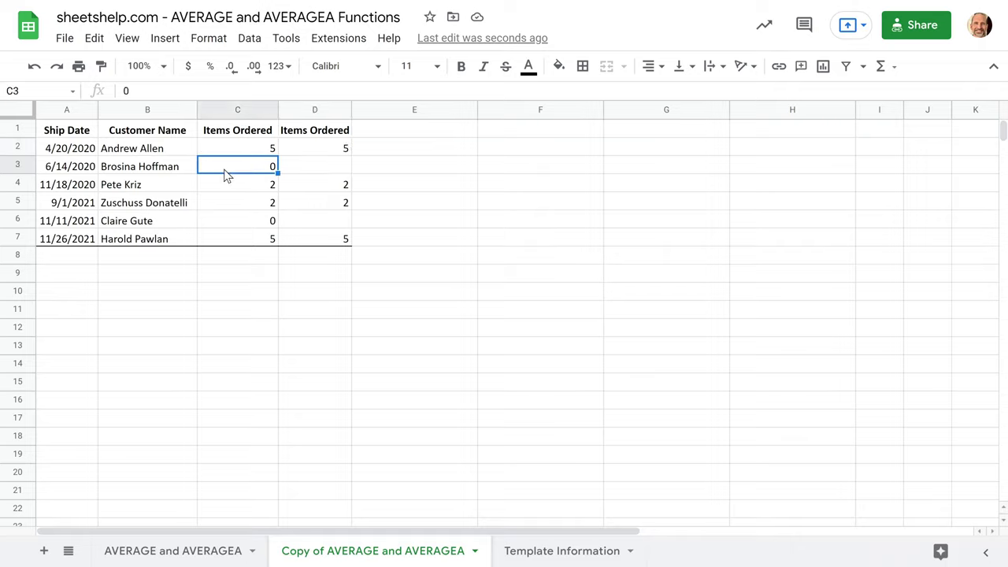
click(314, 172)
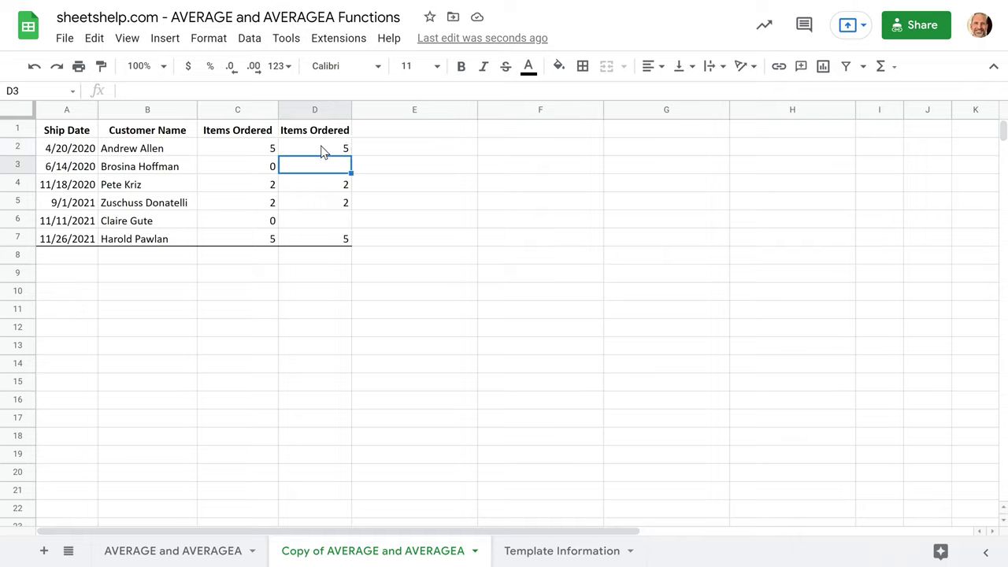
drag(321, 151, 333, 236)
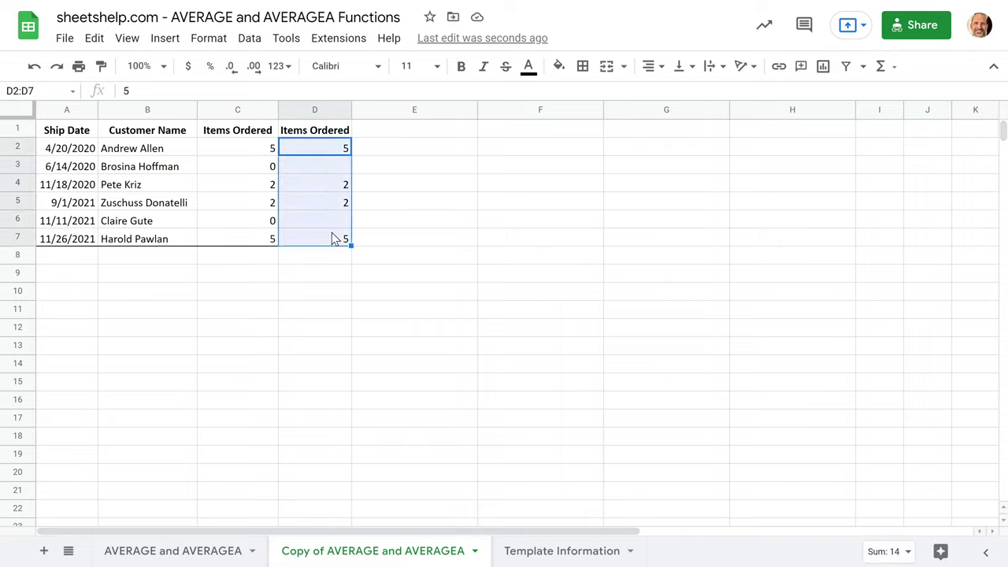
click(330, 172)
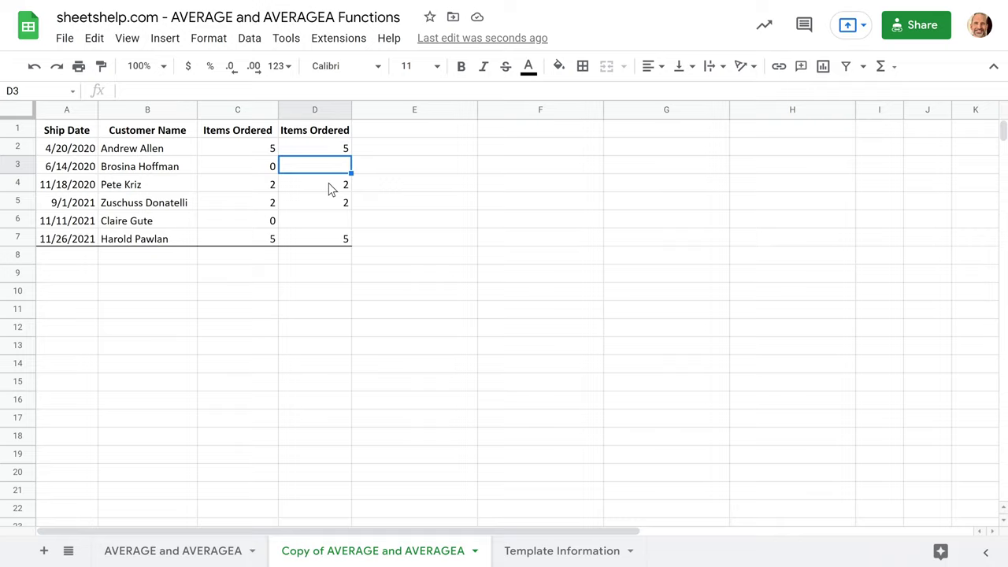
click(322, 222)
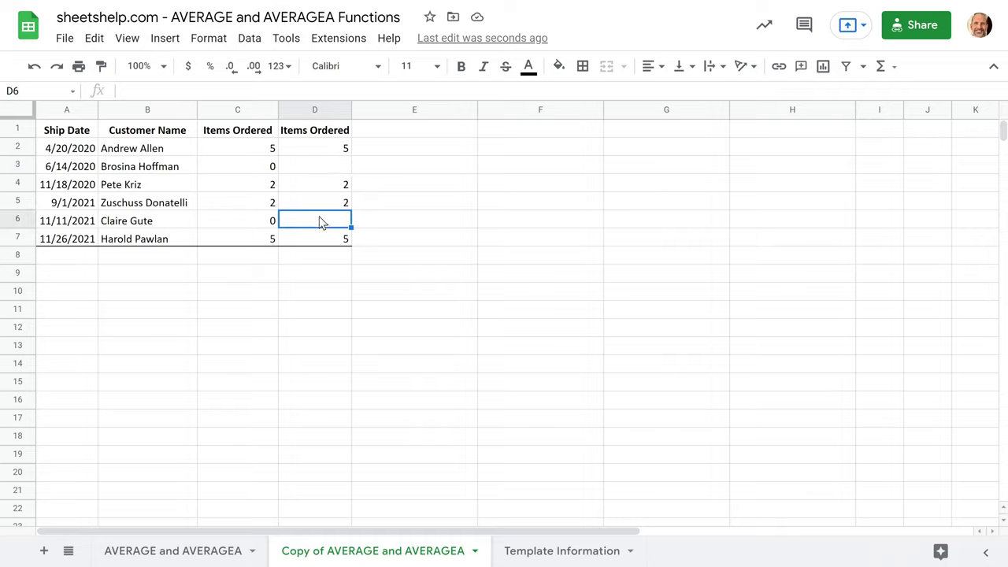
Enter =AVERAGE(C2:C7) in C9, showing $2.33.
click(268, 276)
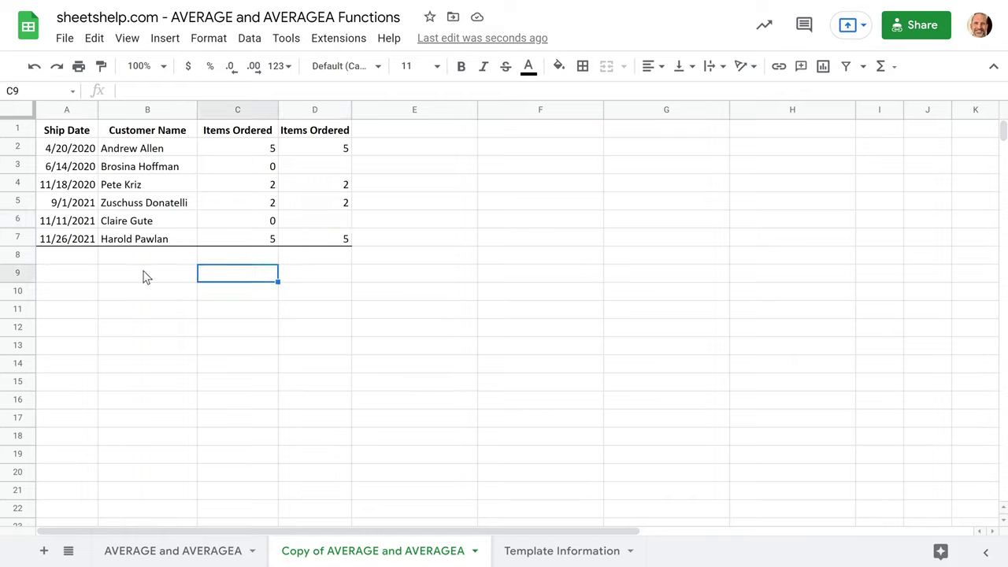
text(=)
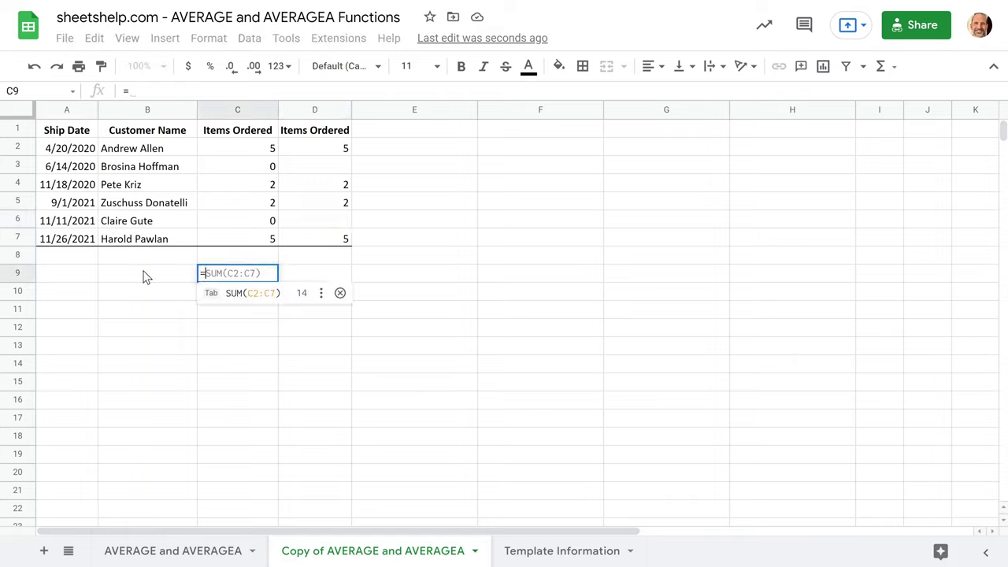
text(AVERAGE)
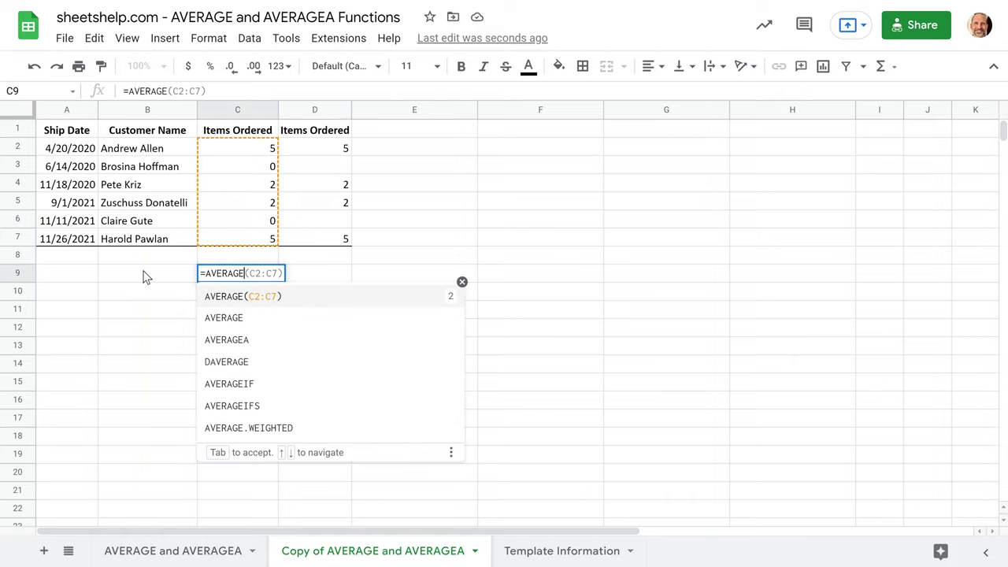
key(Tab)
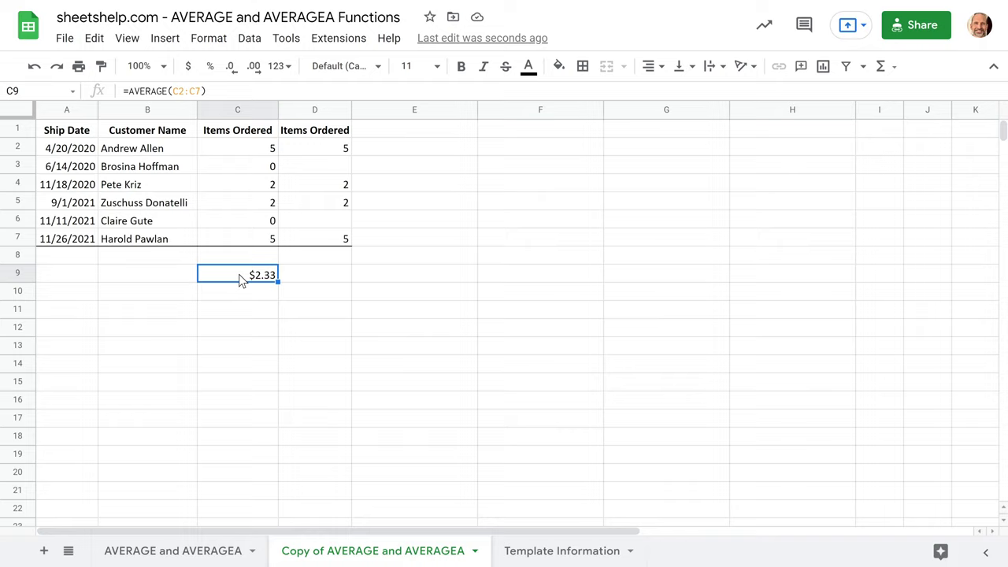
Copy C9's formula into D9 as =AVERAGE(D2:D7), giving $3.50 by skipping blanks D3 and D6.
key(ctrl+c)
key(Right)
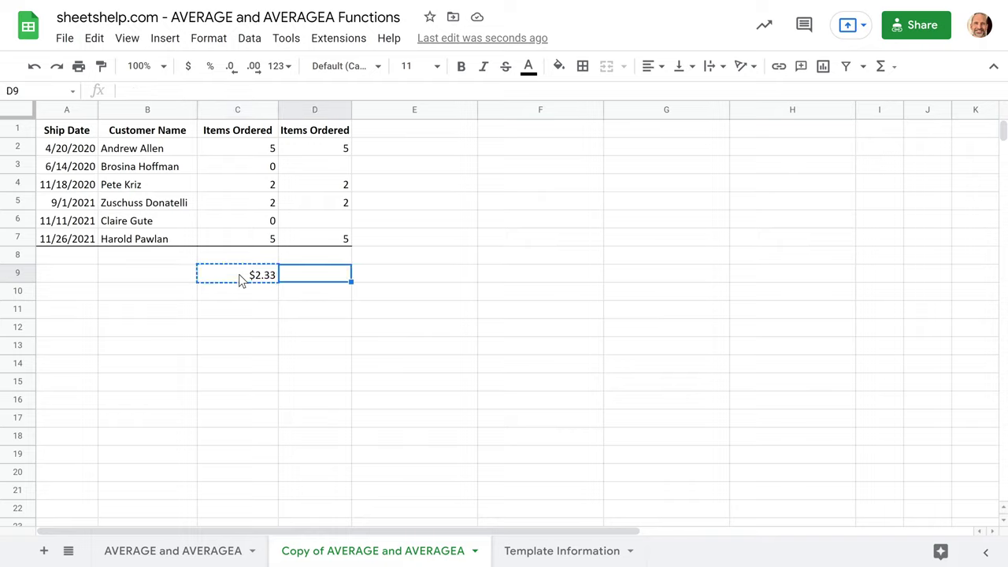
key(ctrl+v)
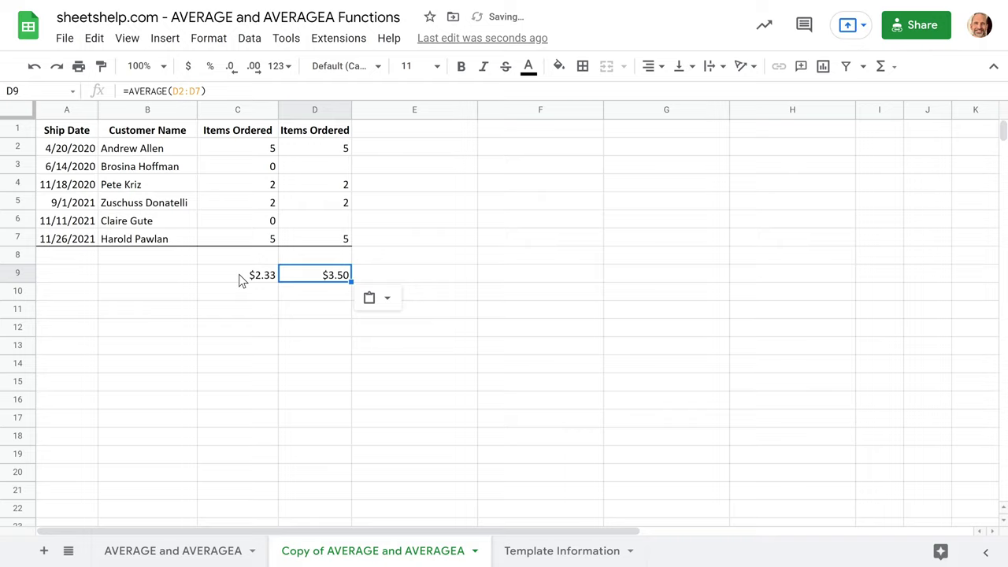
click(345, 166)
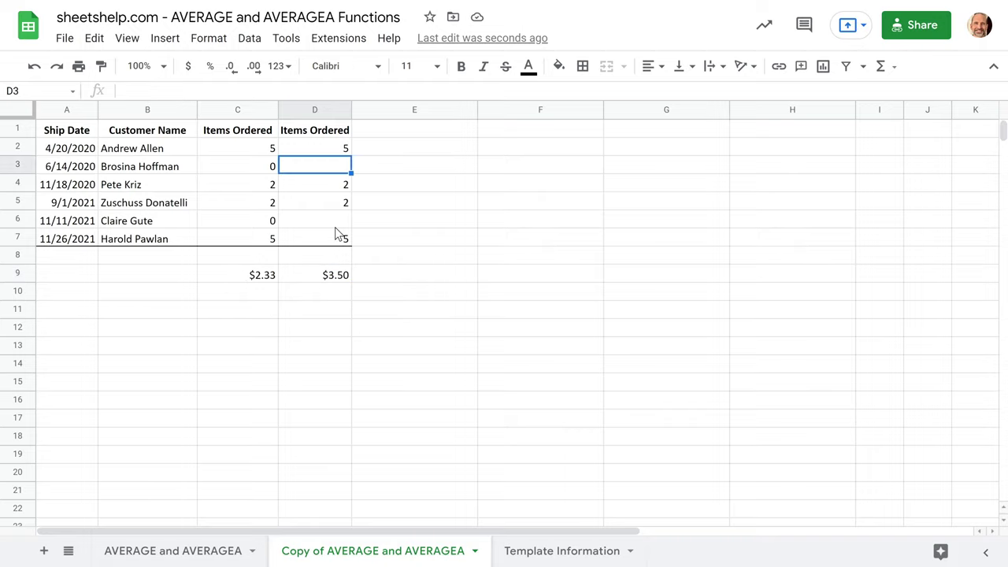
click(336, 224)
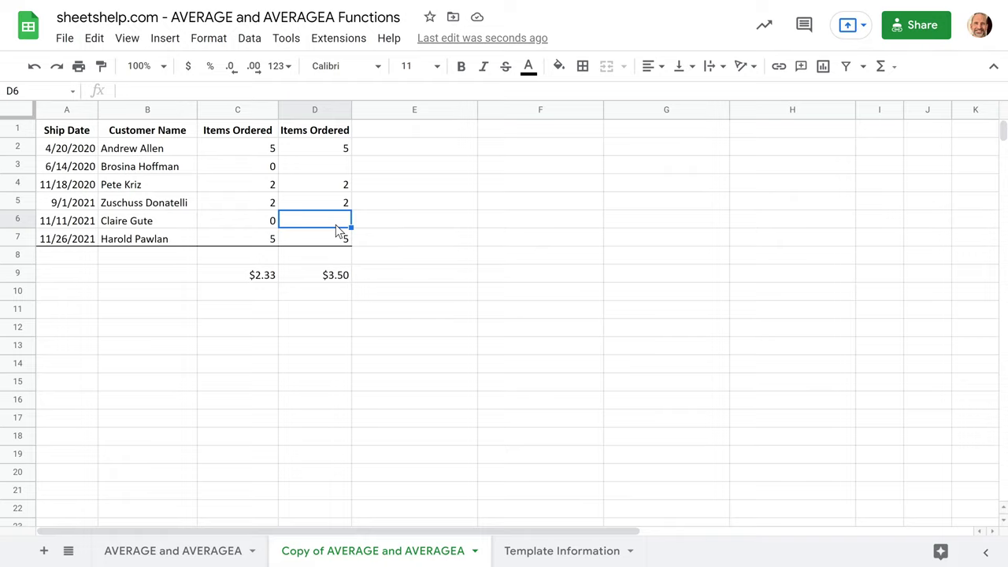
click(310, 277)
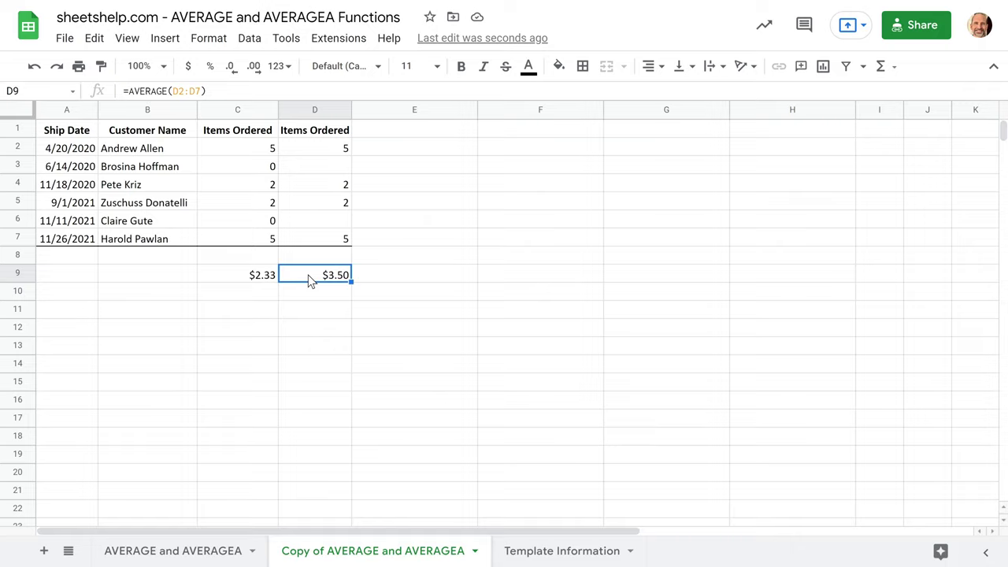
click(288, 168)
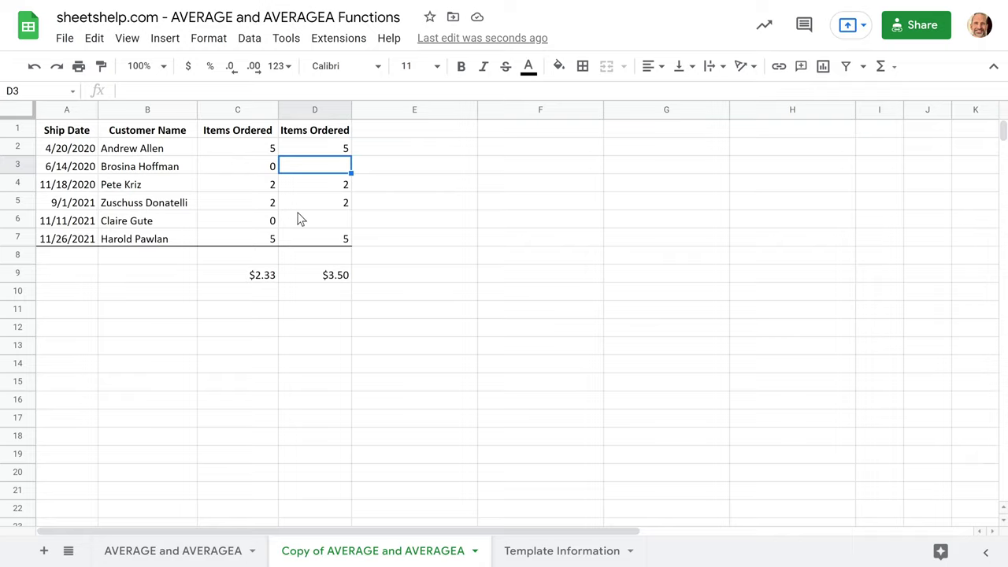
click(302, 278)
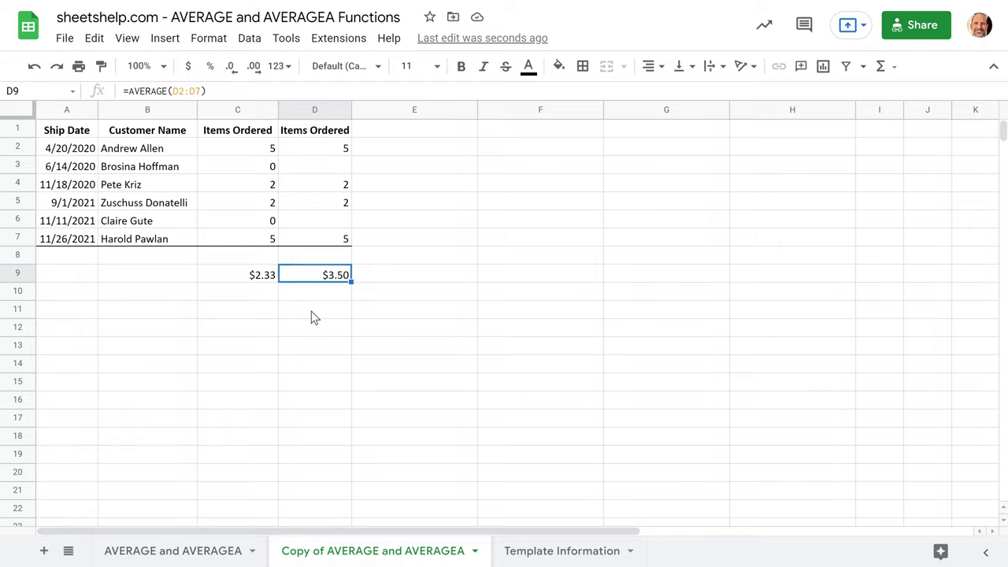
click(312, 313)
Enter =SUM(D2:D7)/6 in D11, counting the blanks as zeros.
text(=)
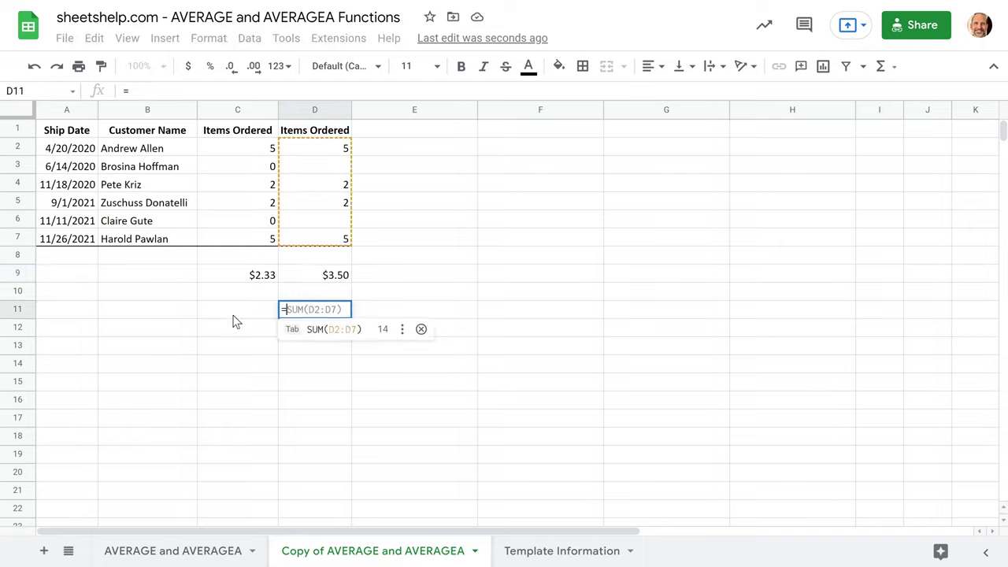
text(SUM()
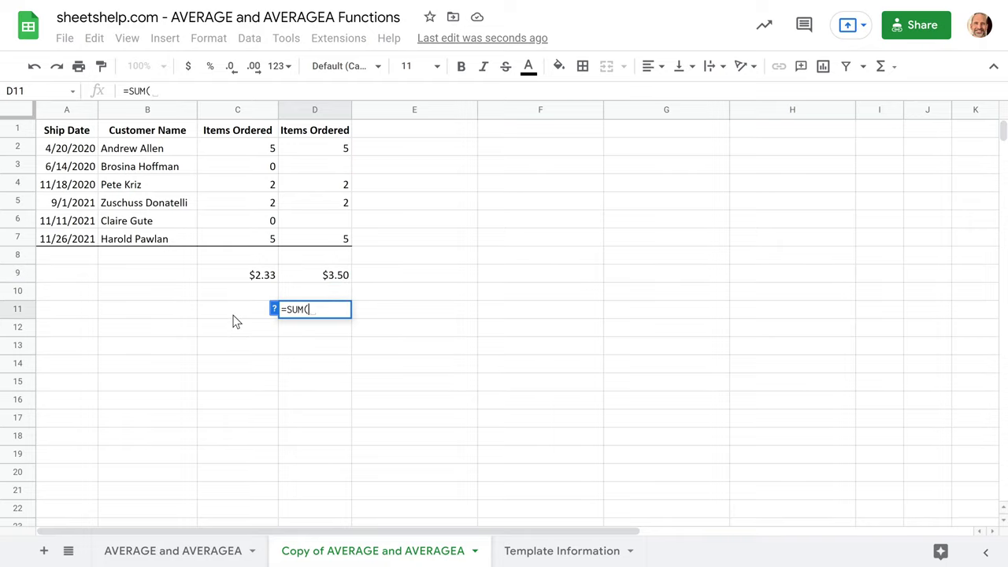
click(314, 147)
drag(313, 146, 328, 238)
text()/)
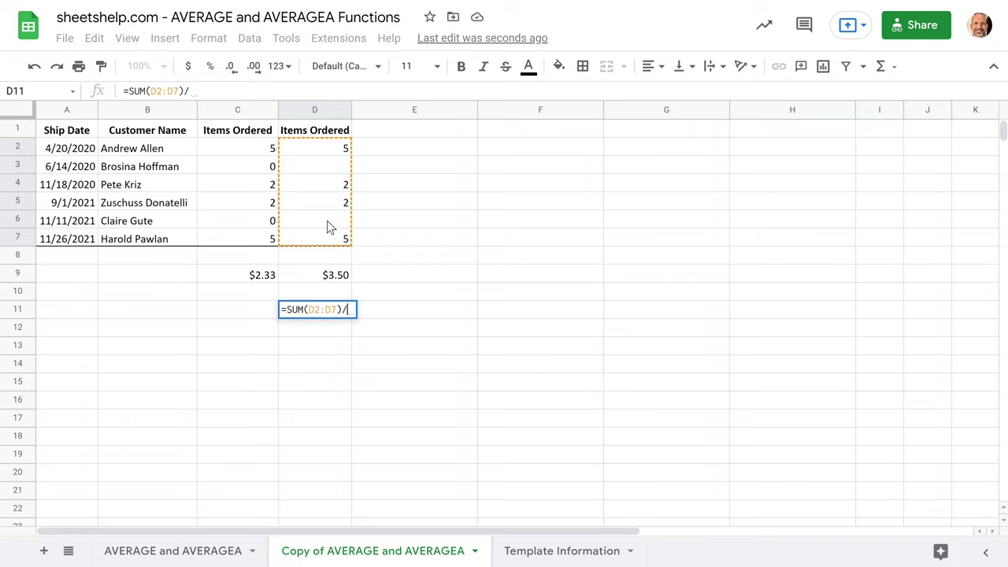
text(6)
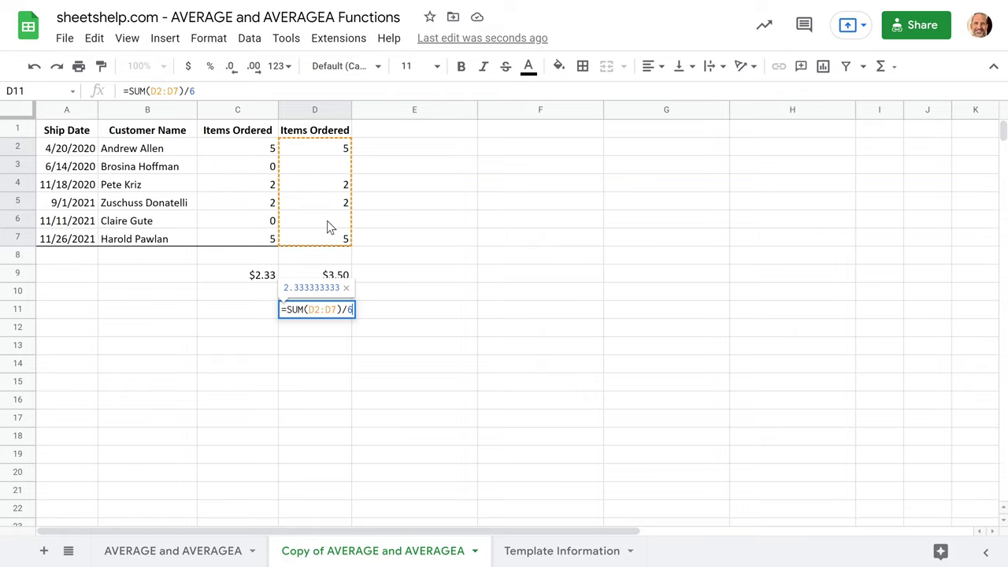
key(Return)
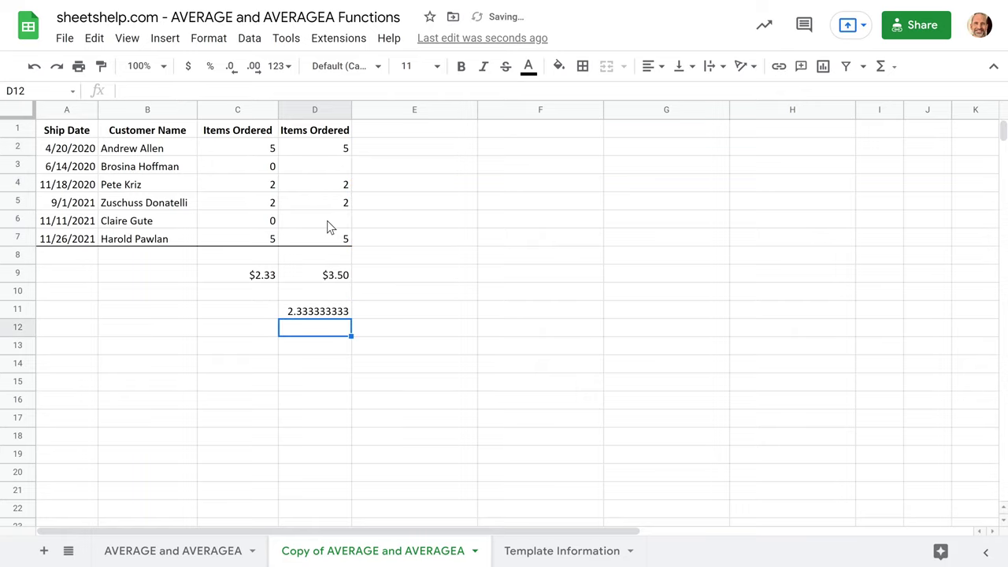
Paint C9's currency format onto D11 so it shows $2.33.
click(260, 276)
click(100, 66)
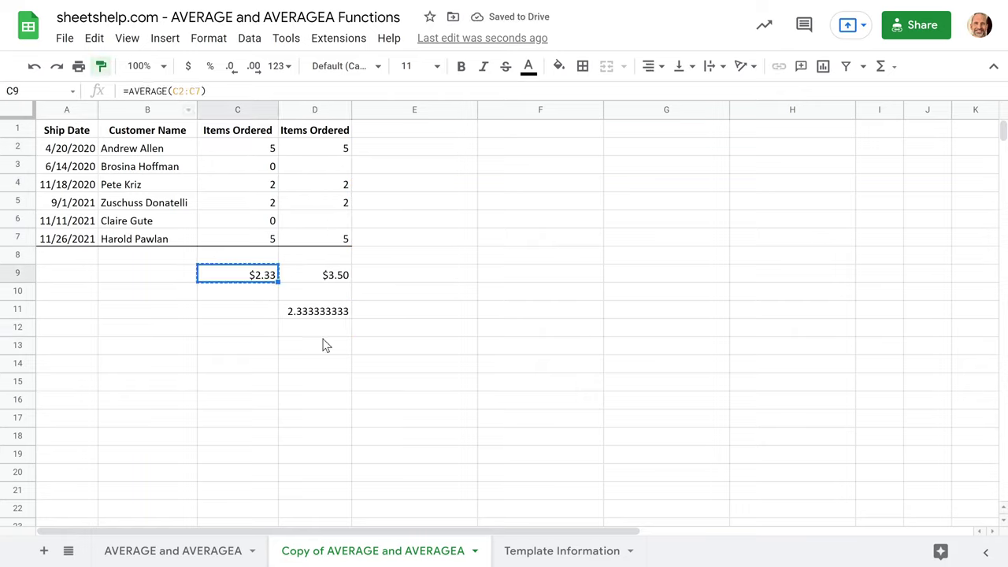
click(337, 311)
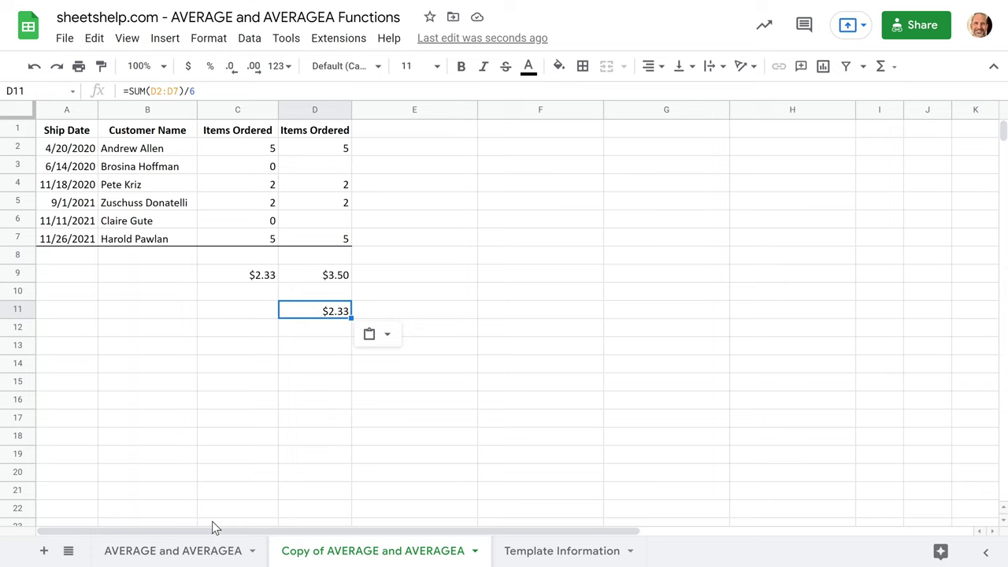
Copy the Example 3 Boolean Values table from the original sheet.
click(203, 549)
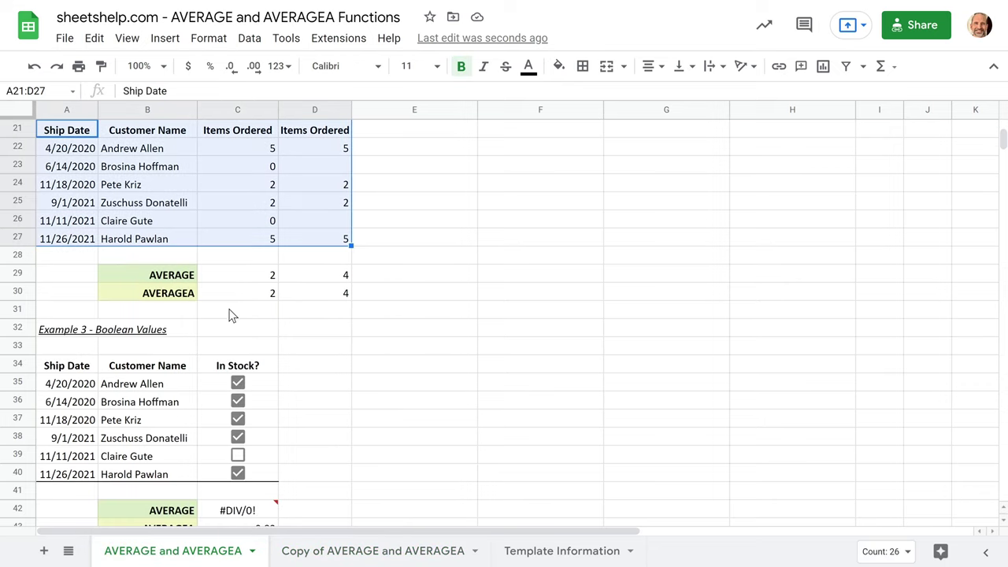
scroll(232, 315, down, 3)
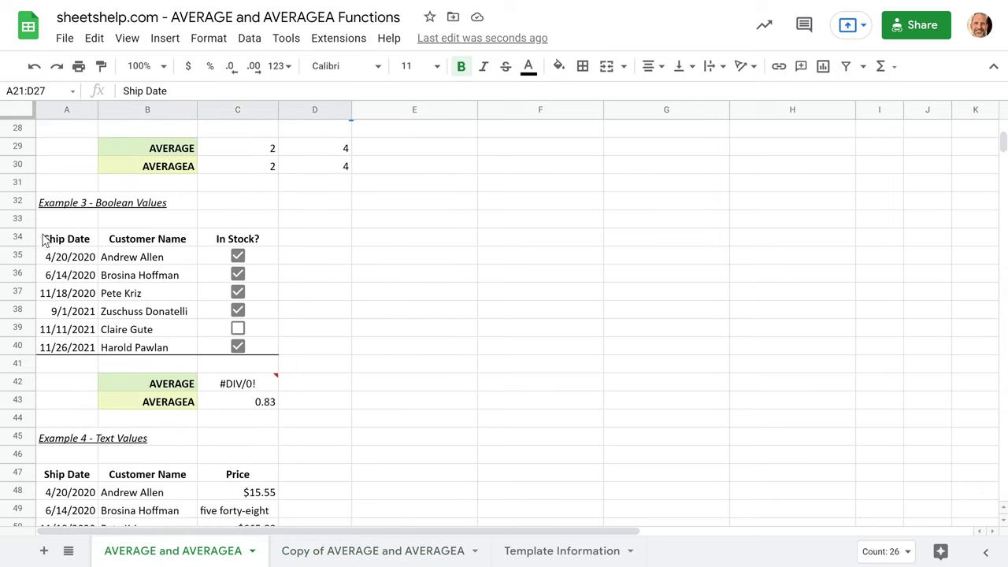
drag(43, 240, 270, 350)
key(ctrl+c)
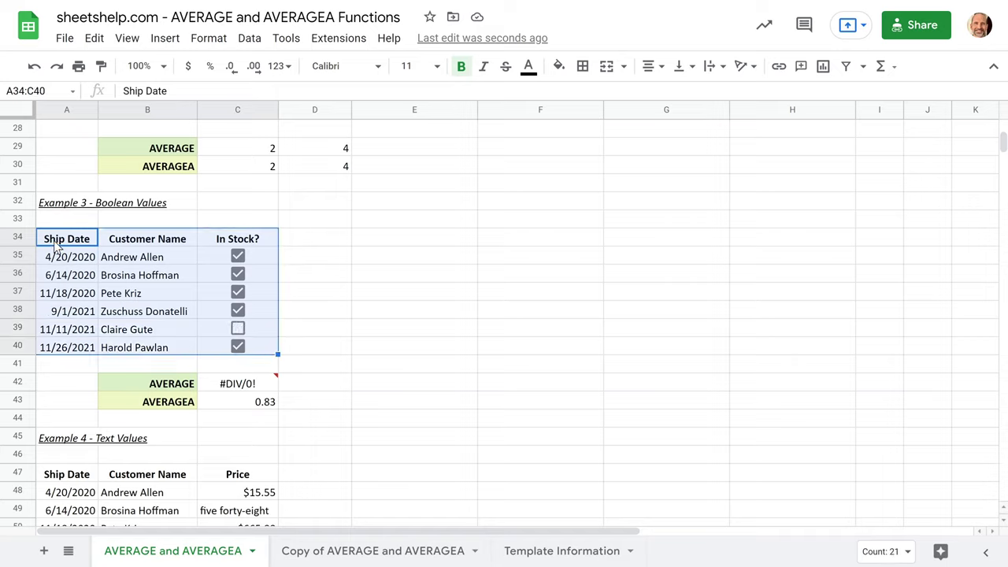
Clear contents and formatting from A1:D12 on the copy sheet and paste the In Stock? checkbox table at A1.
click(289, 548)
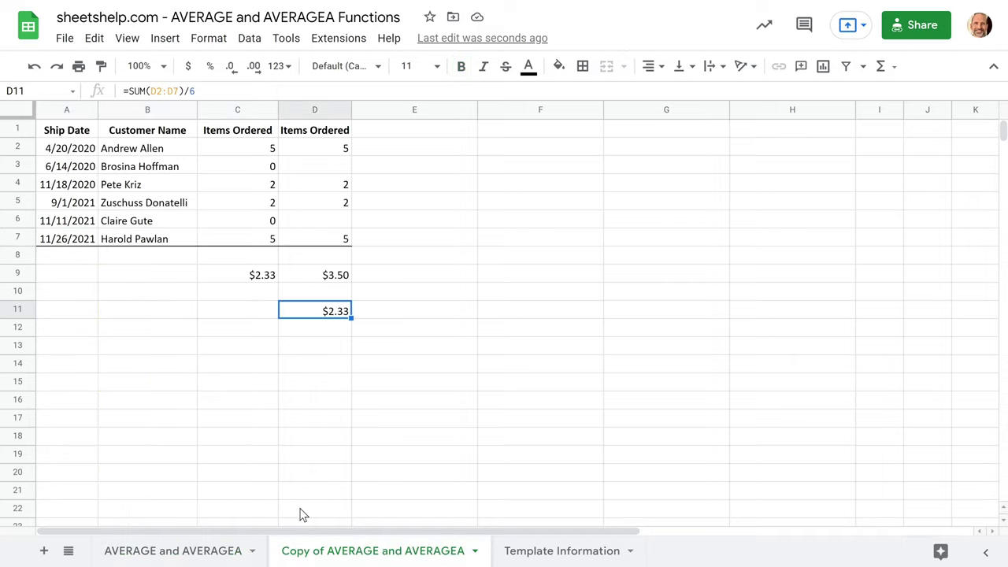
drag(51, 134, 326, 341)
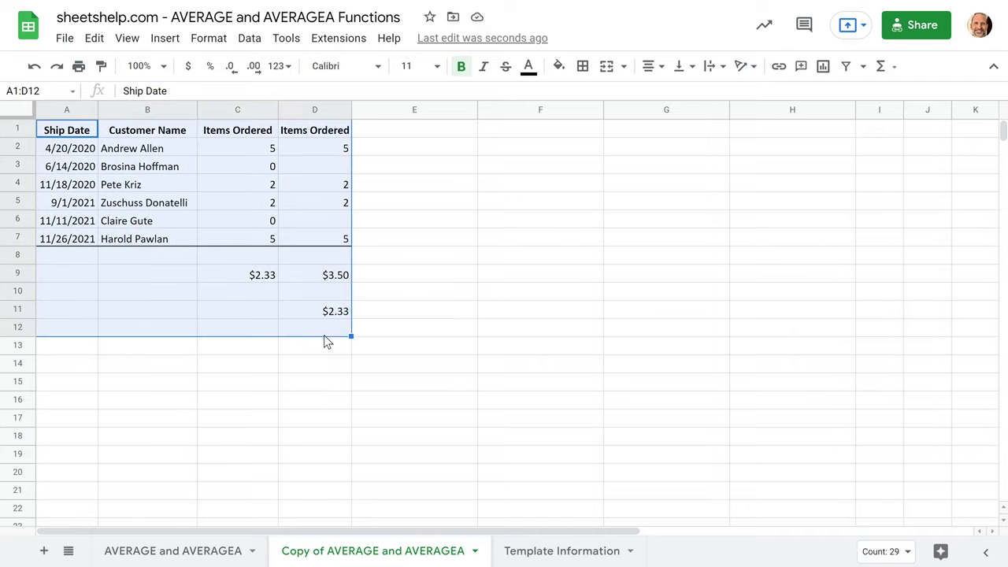
key(Delete)
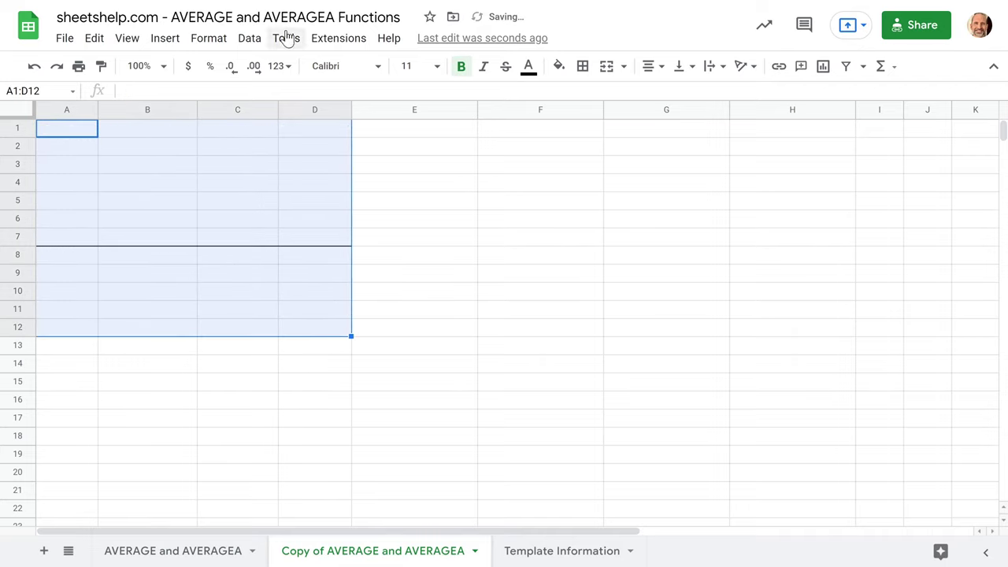
click(209, 38)
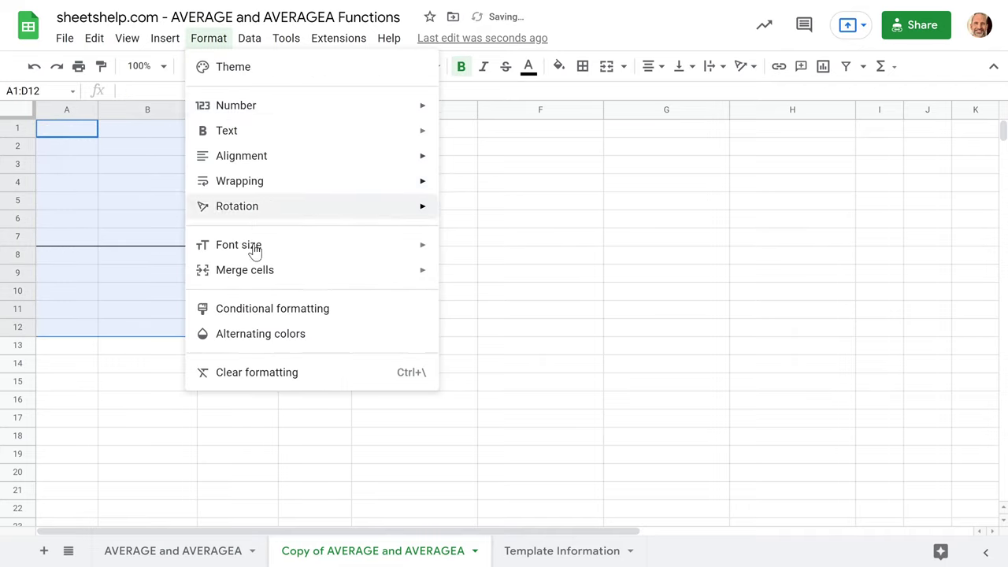
click(264, 370)
key(ctrl+v)
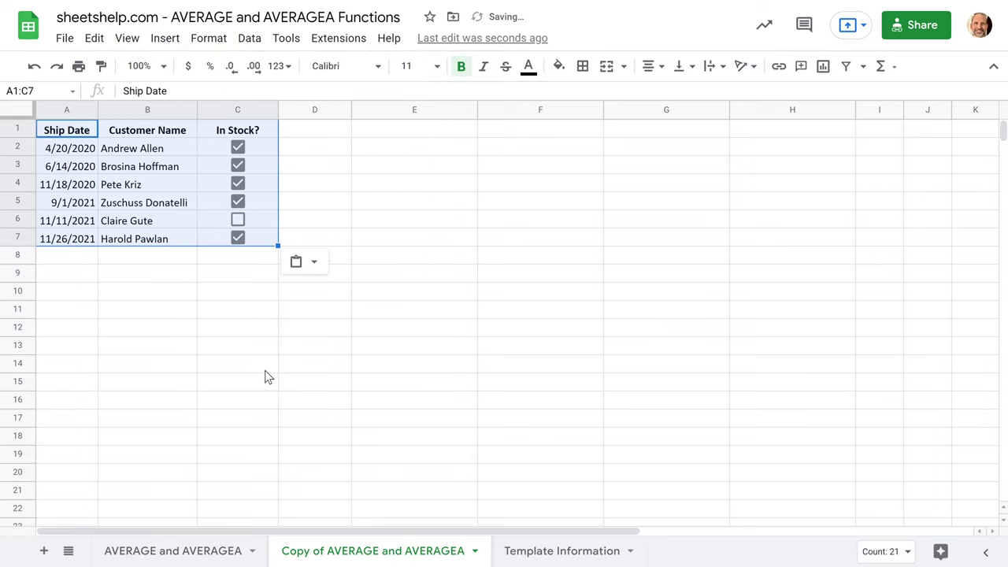
click(234, 299)
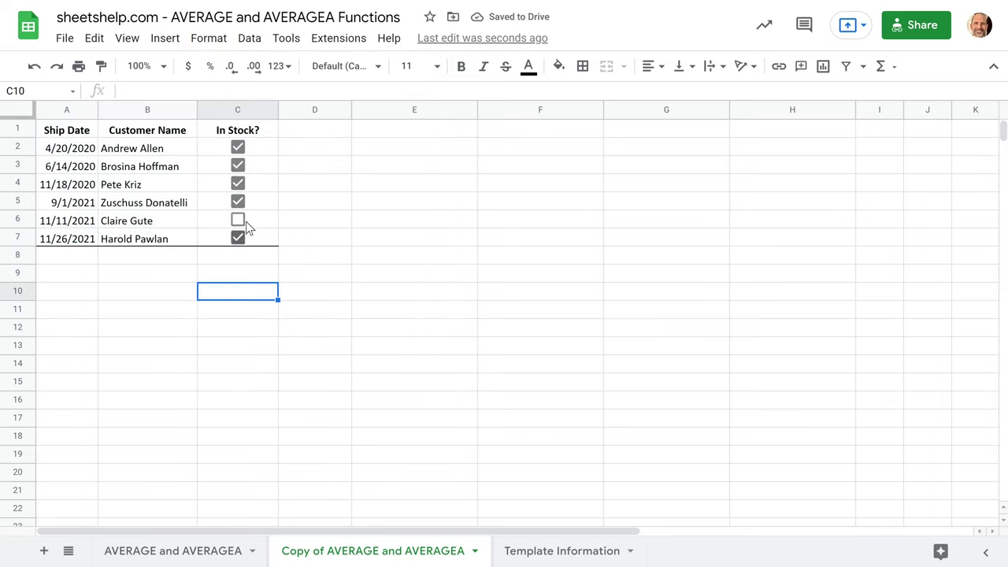
click(260, 152)
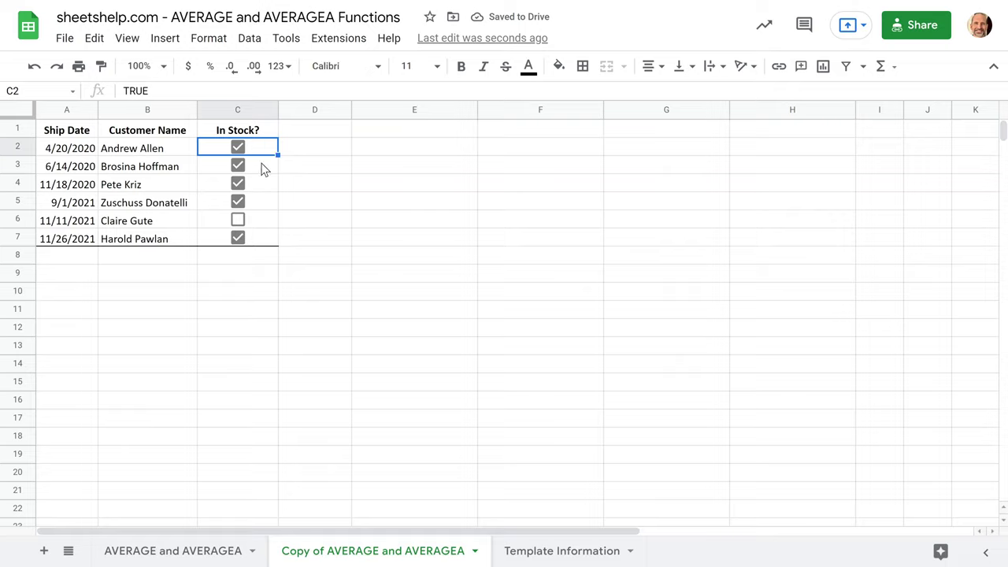
click(263, 167)
click(263, 181)
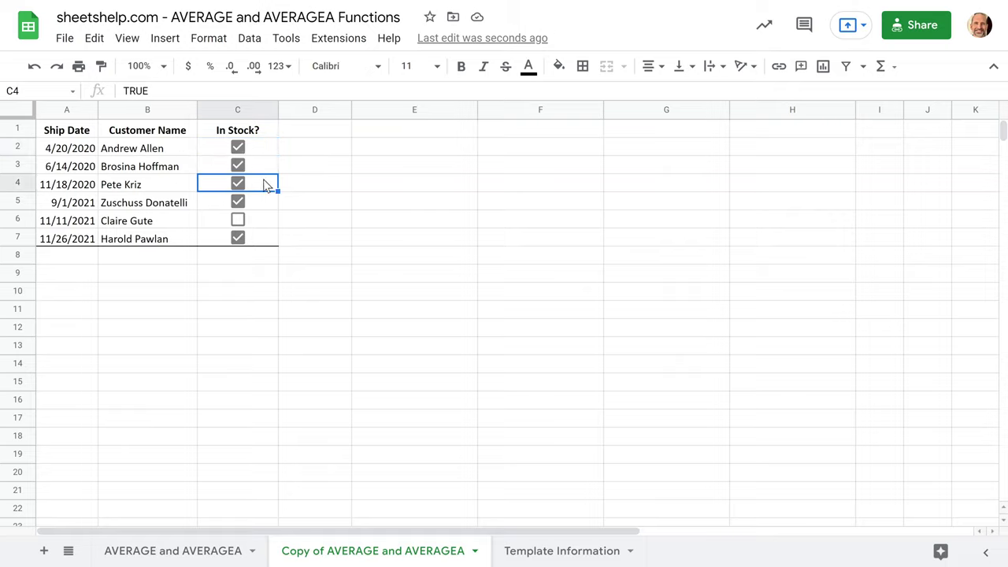
click(308, 188)
click(165, 40)
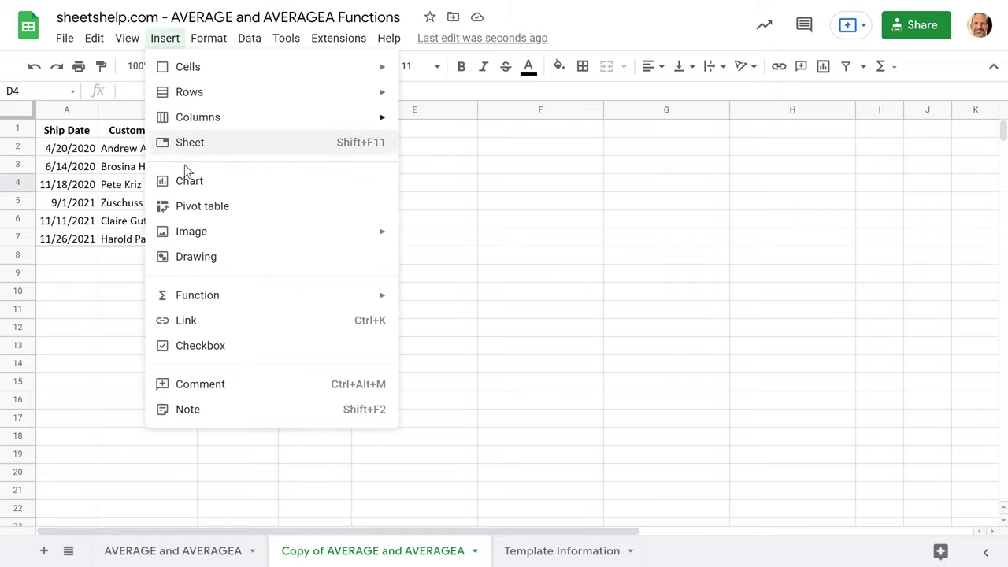
click(464, 169)
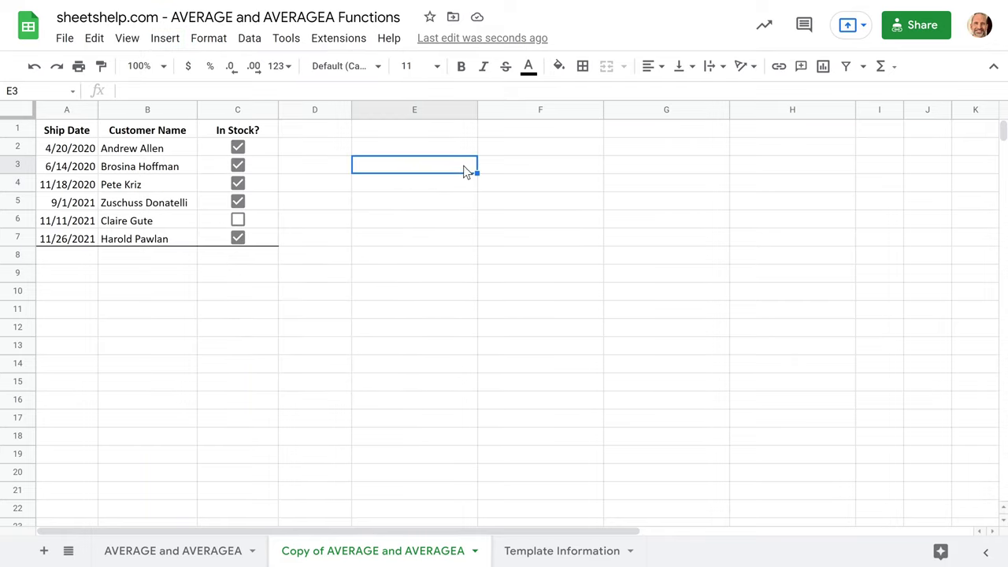
click(265, 156)
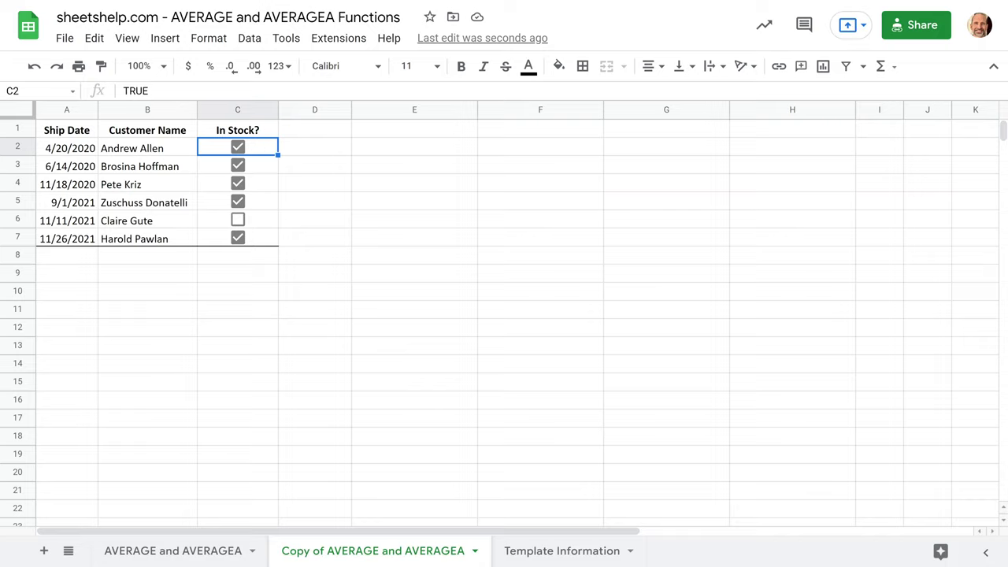
click(254, 220)
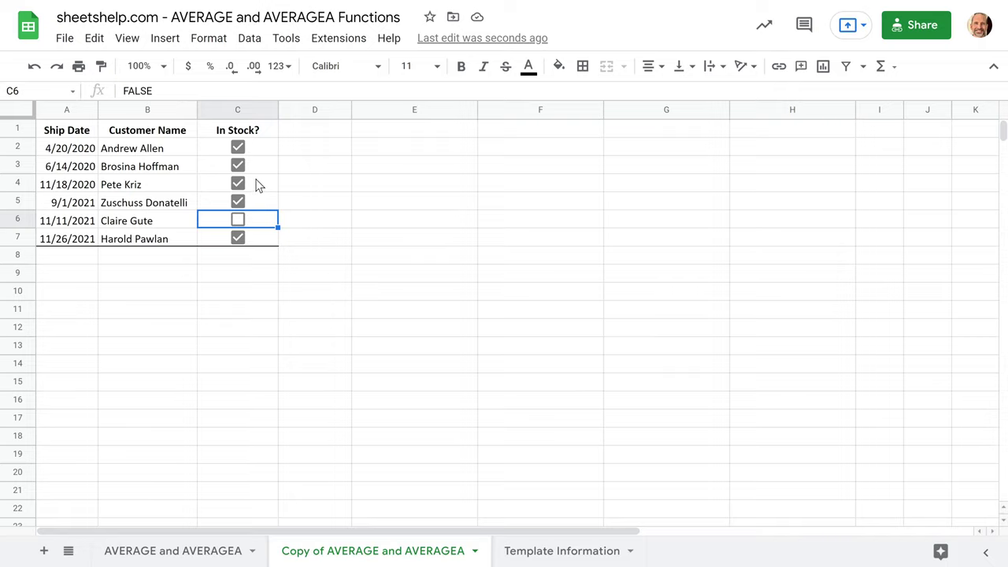
Enter =AVERAGE(C2:C7) over the In Stock? checkboxes in C9, which returns #DIV/0!
click(258, 275)
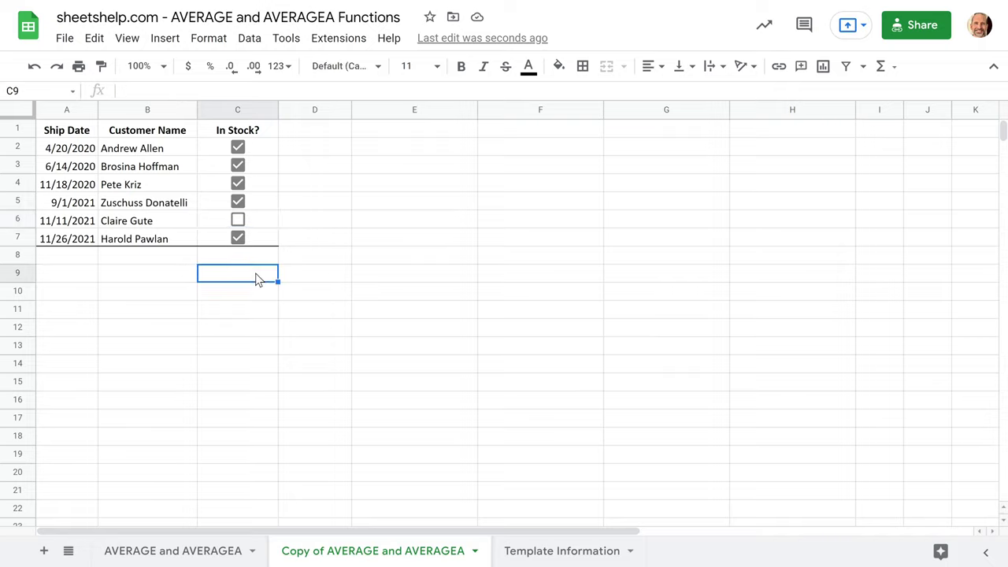
text(=AVERAGE()
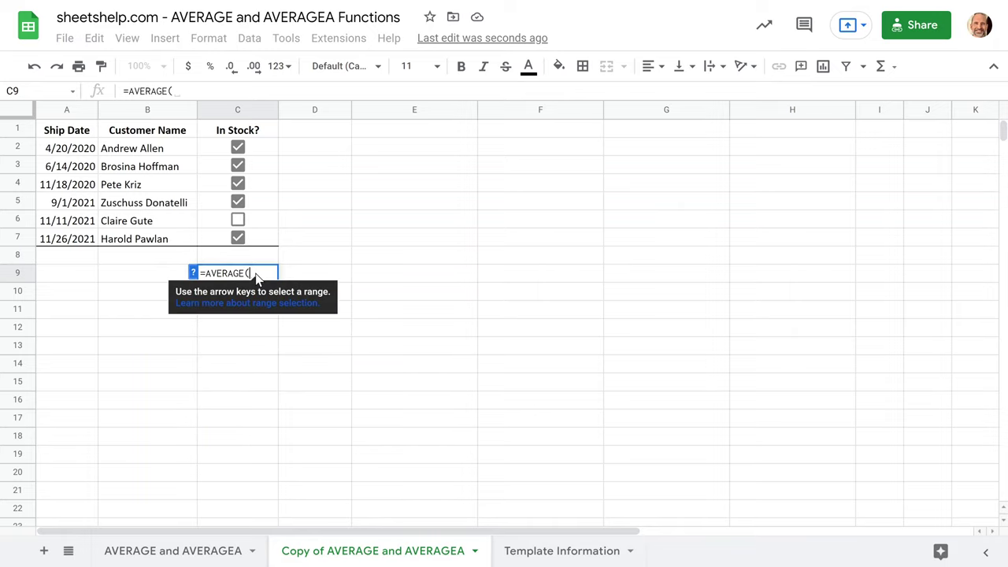
key(Up)
key(Up)
key(shift+Up)
key(shift+Up)
key(shift+Up)
key(shift+Up)
key(shift+Up)
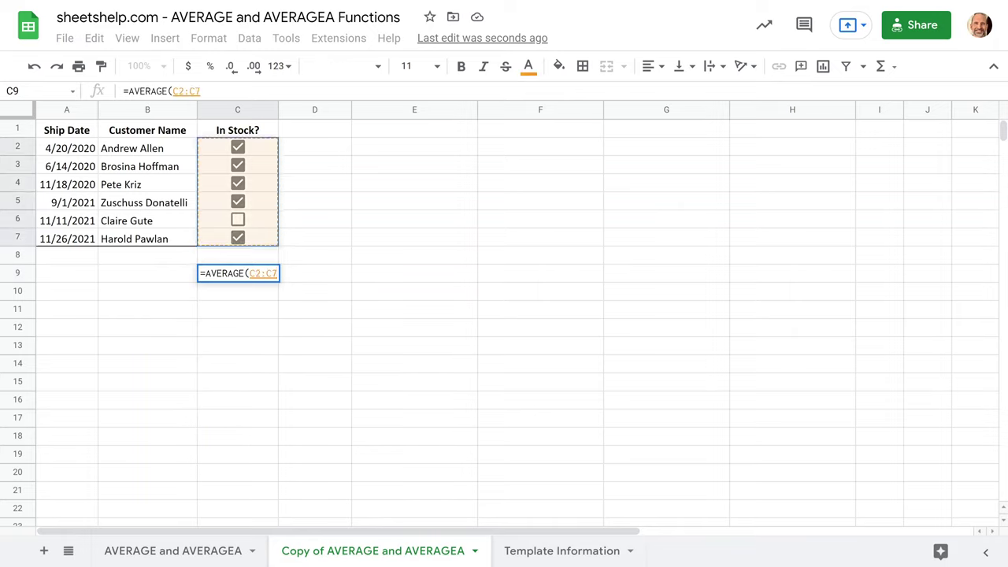
text())
key(Return)
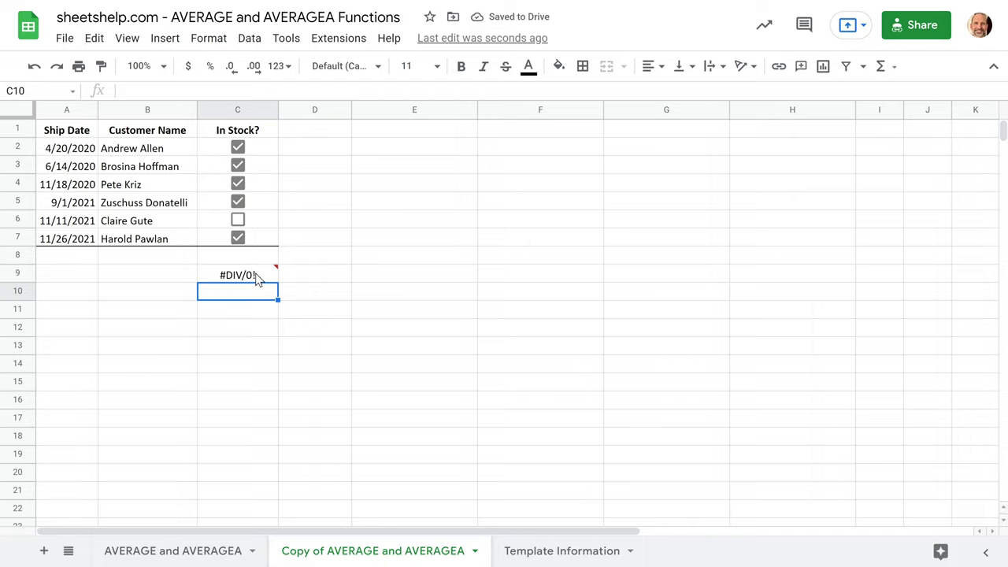
mouse_move(256, 273)
Enter =AVERAGEA(C2:C7) in C10 and format it as a percent, showing 83.33%.
text(=A)
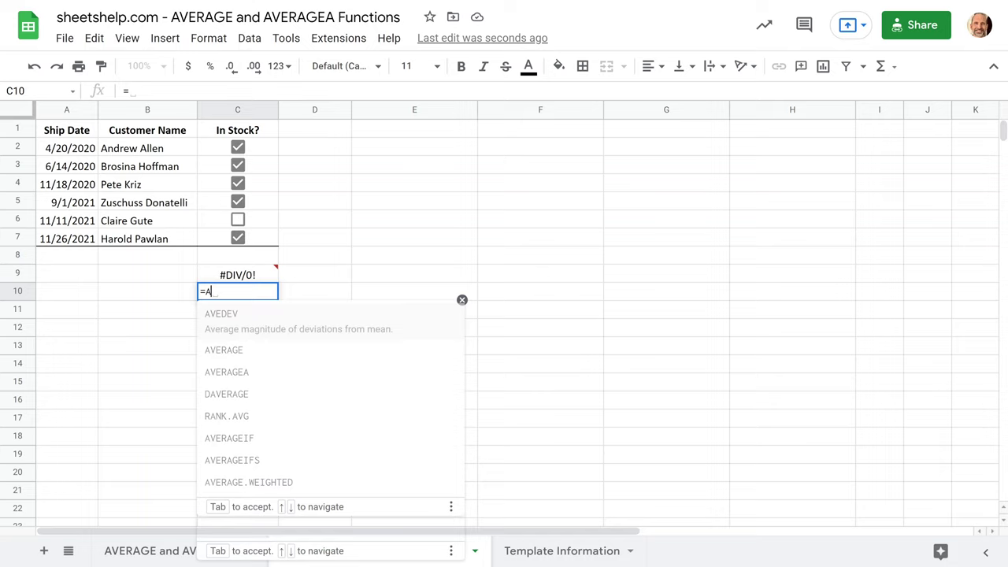
text(VERAGEA()
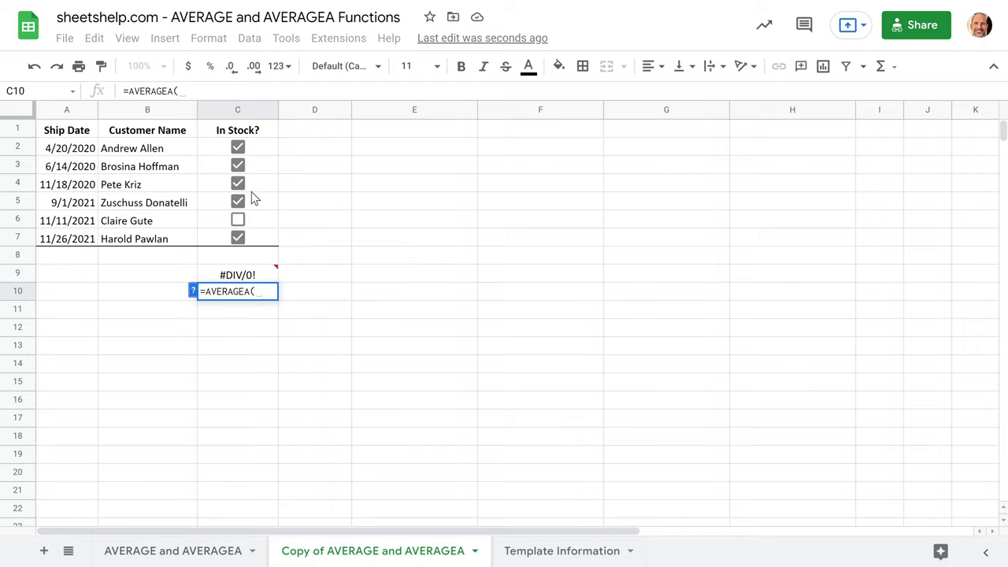
drag(250, 239, 261, 147)
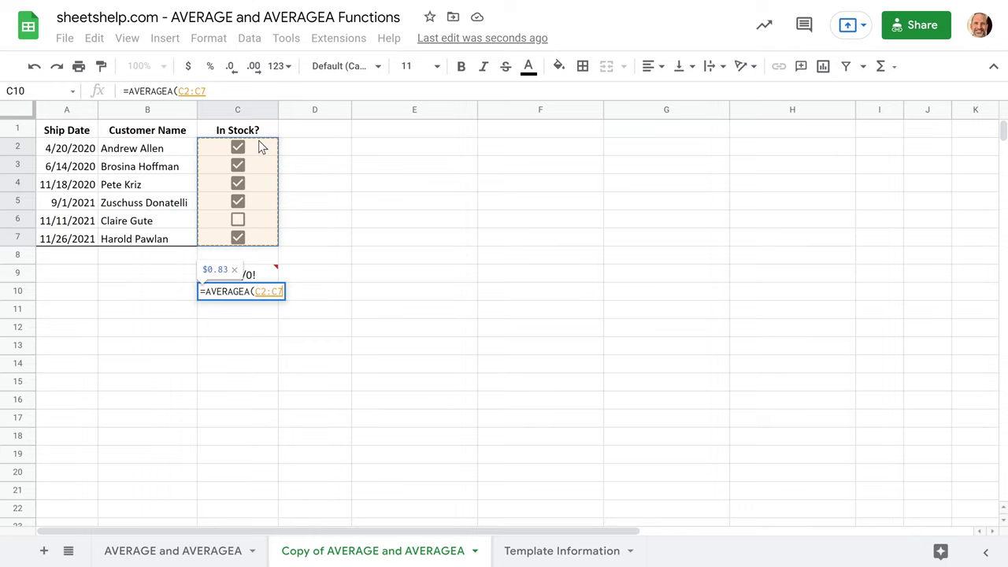
key(Return)
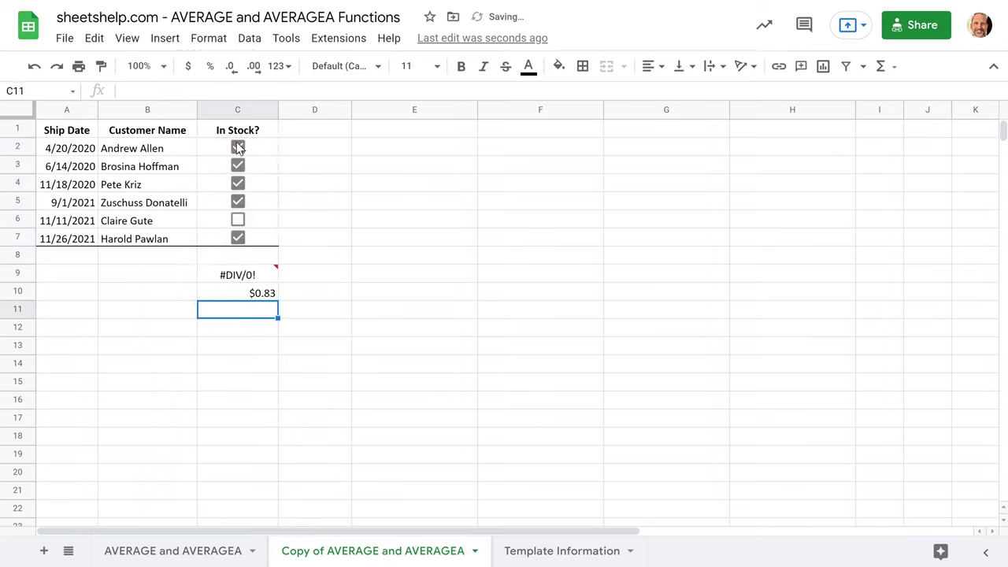
click(236, 299)
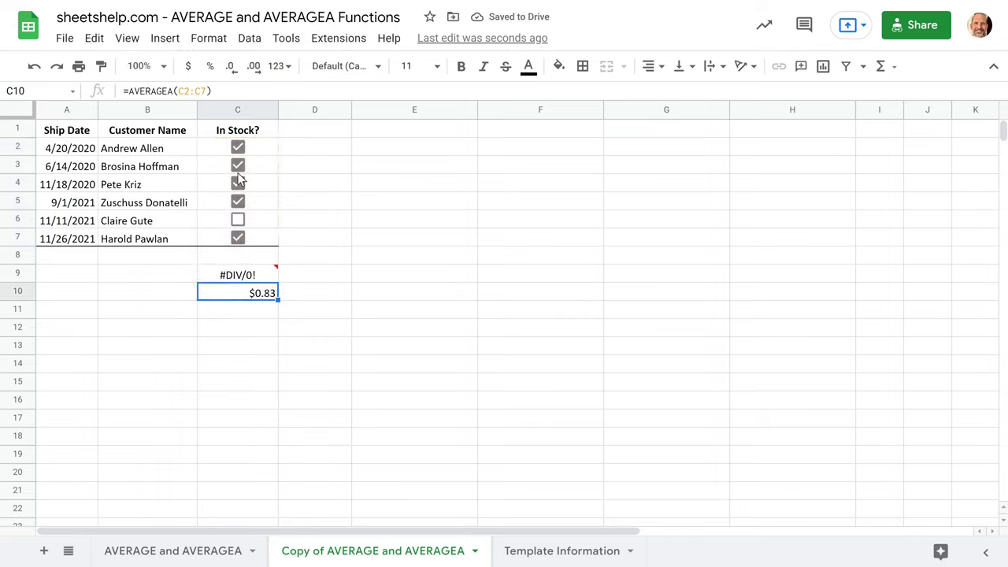
click(207, 69)
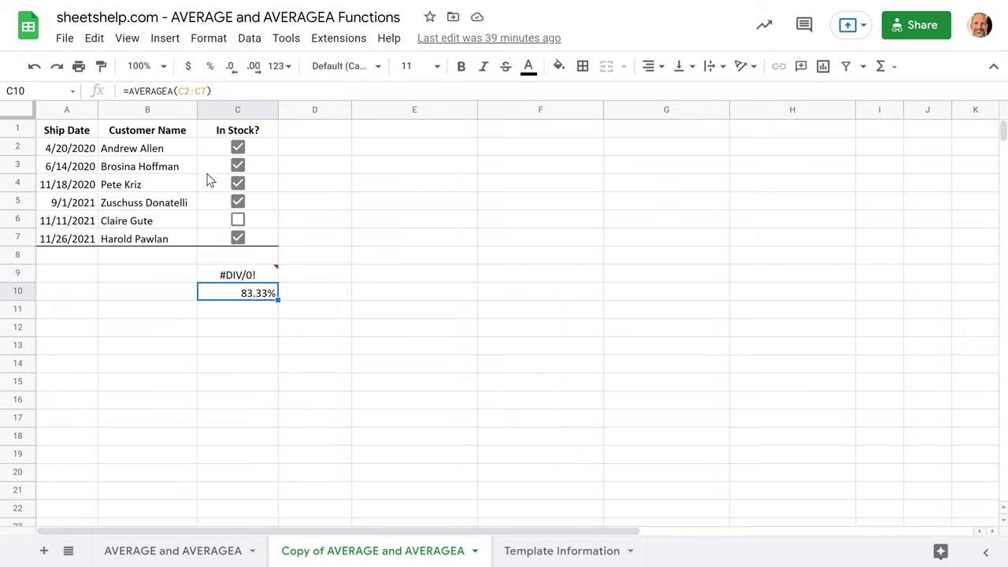
drag(207, 147, 205, 235)
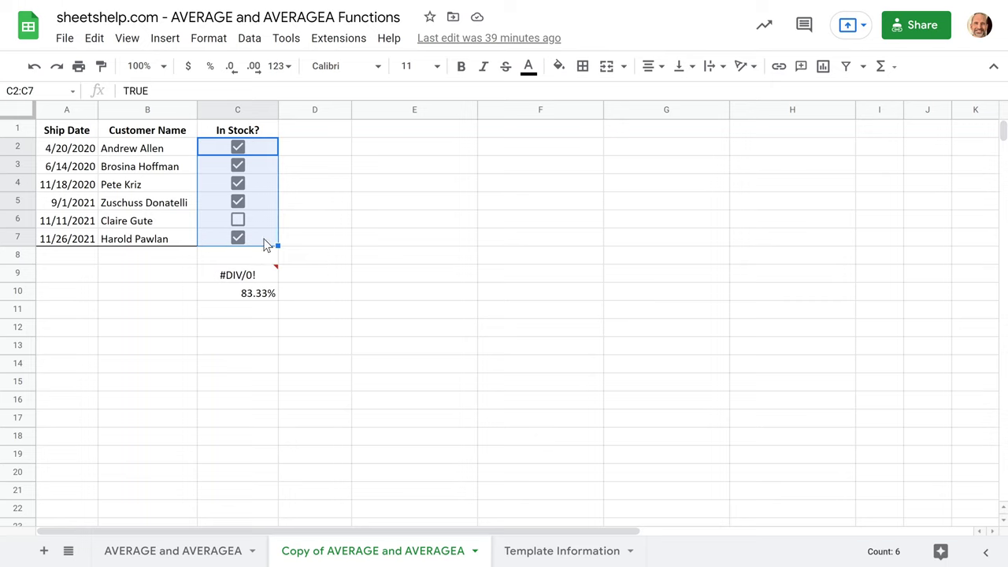
Switch back to the AVERAGE and AVERAGEA sheet's Example 4 Text Values.
key(ctrl+shift+Page_Up)
click(394, 288)
scroll(394, 288, up, 2)
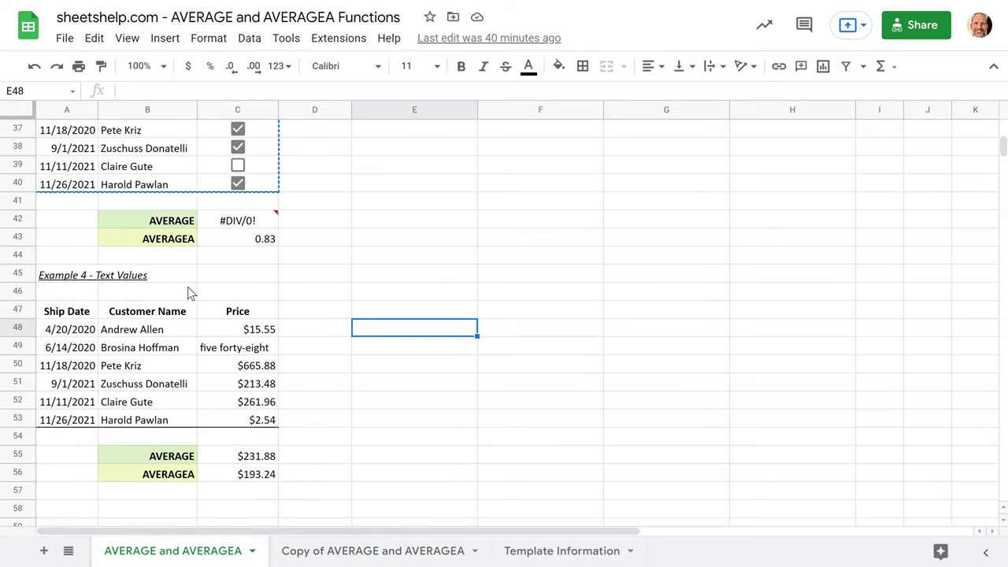
Select the Example 4 Price table A47:C53 for copying onto the copy sheet.
click(66, 315)
drag(67, 315, 198, 378)
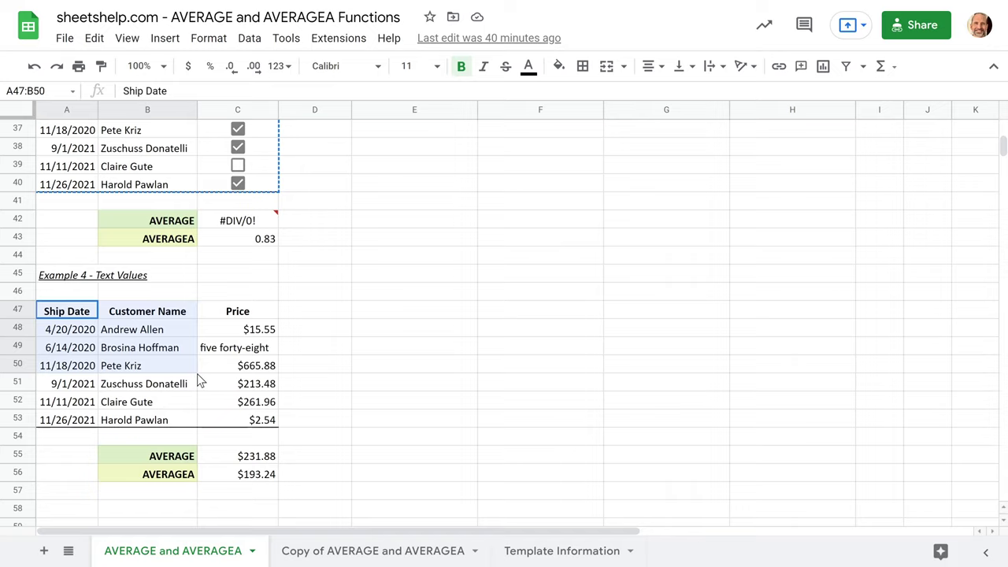
drag(198, 378, 259, 417)
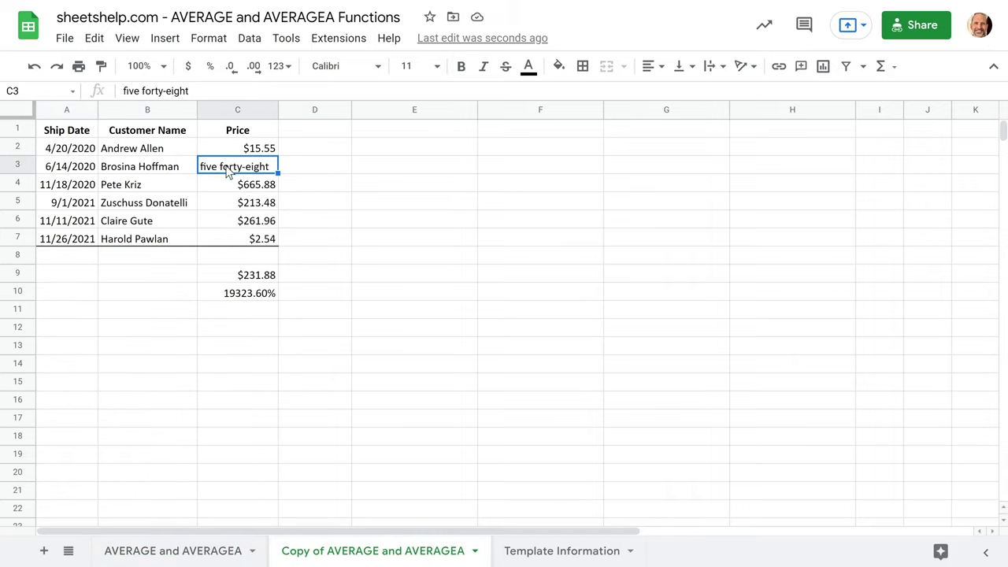
Clear the leftover results in C9:C11 and move to D2 beside the first price.
drag(271, 277, 275, 317)
key(Delete)
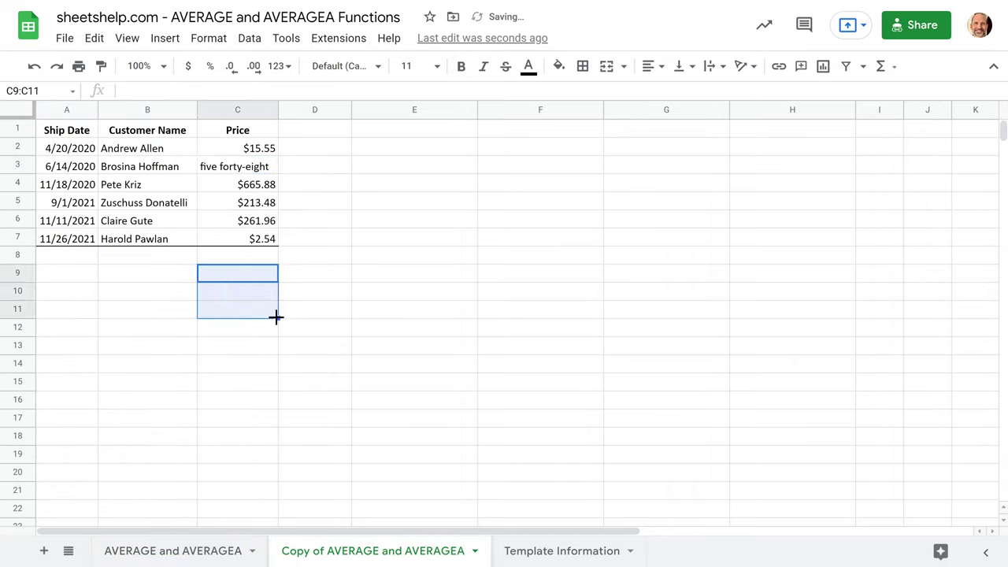
key(Up)
key(Up)
key(Up)
key(Up)
key(Up)
key(Up)
key(Up)
key(Right)
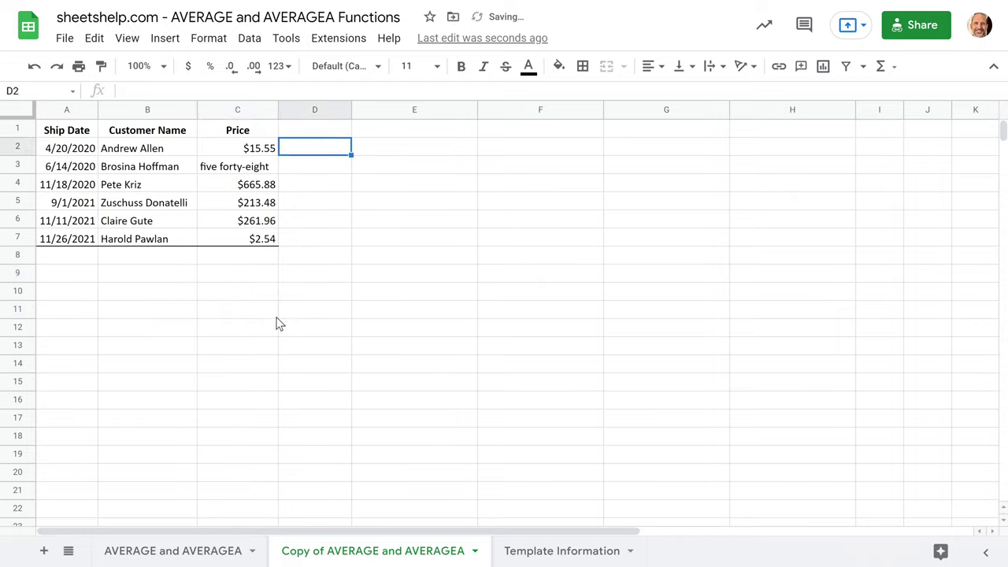
Enter =ISNUMBER(C2) in D2 and autofill it down to D7.
text(=i)
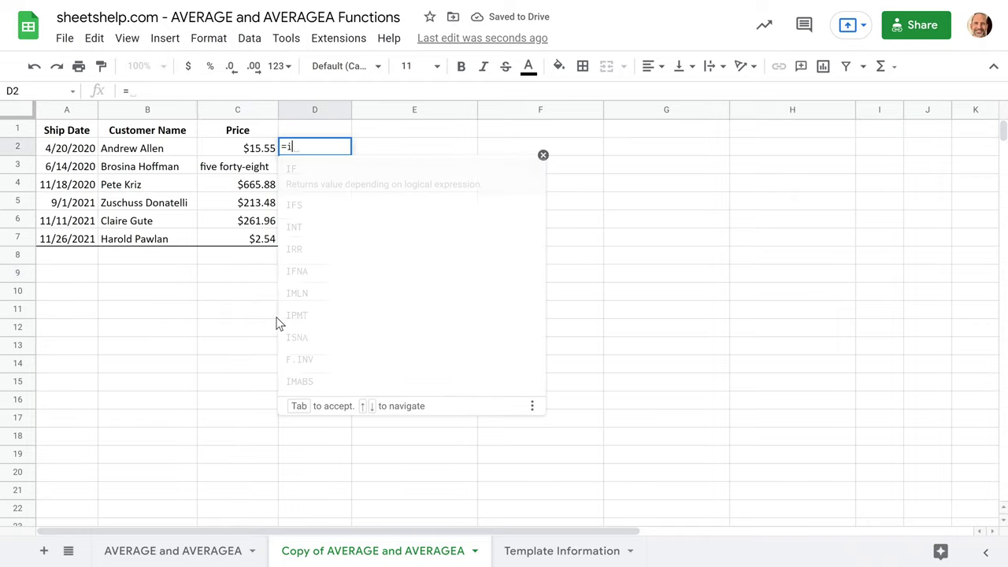
text(snumber()
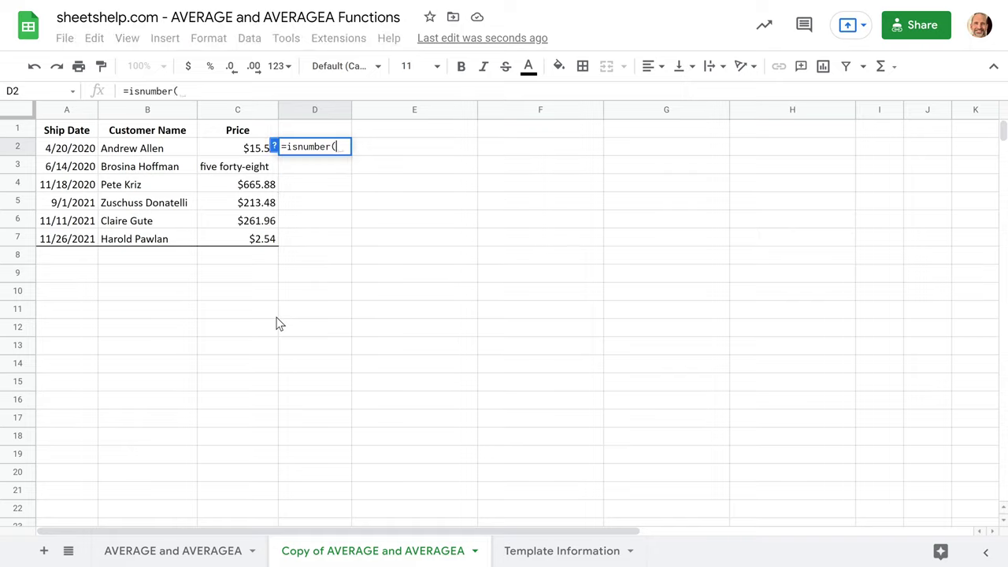
click(246, 149)
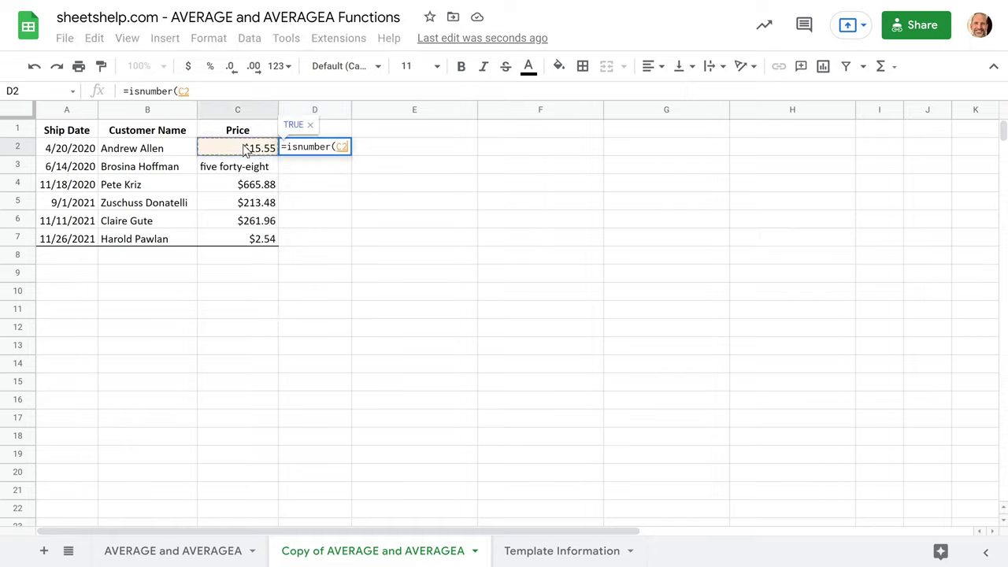
text())
key(Return)
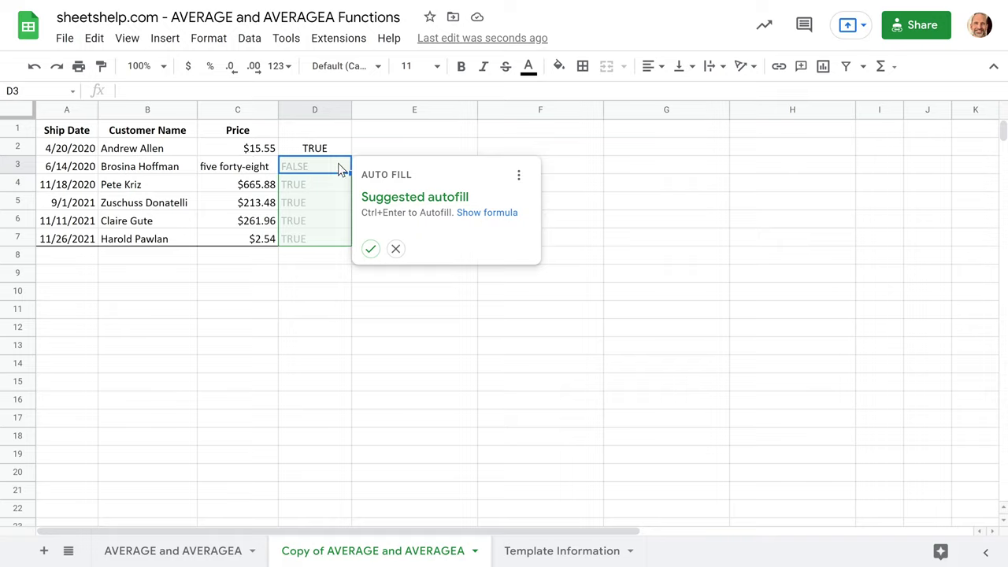
click(369, 250)
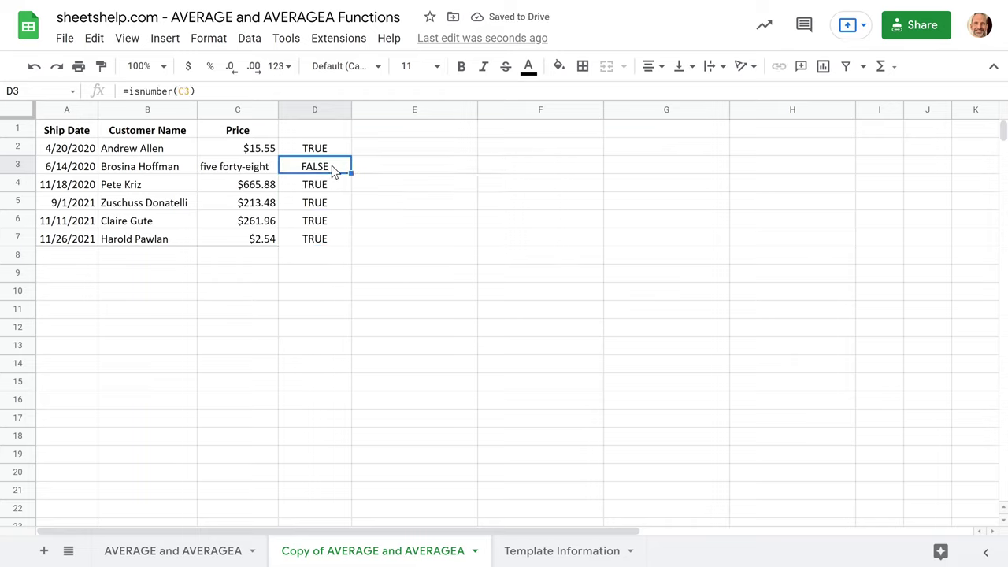
click(270, 168)
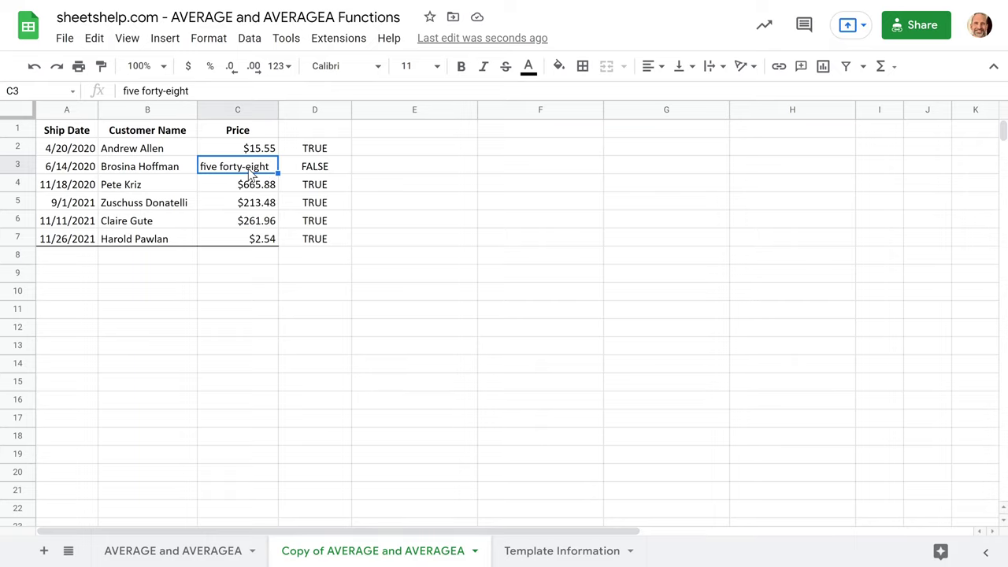
key(ctrl+shift+Page_Up)
scroll(304, 371, up, 12)
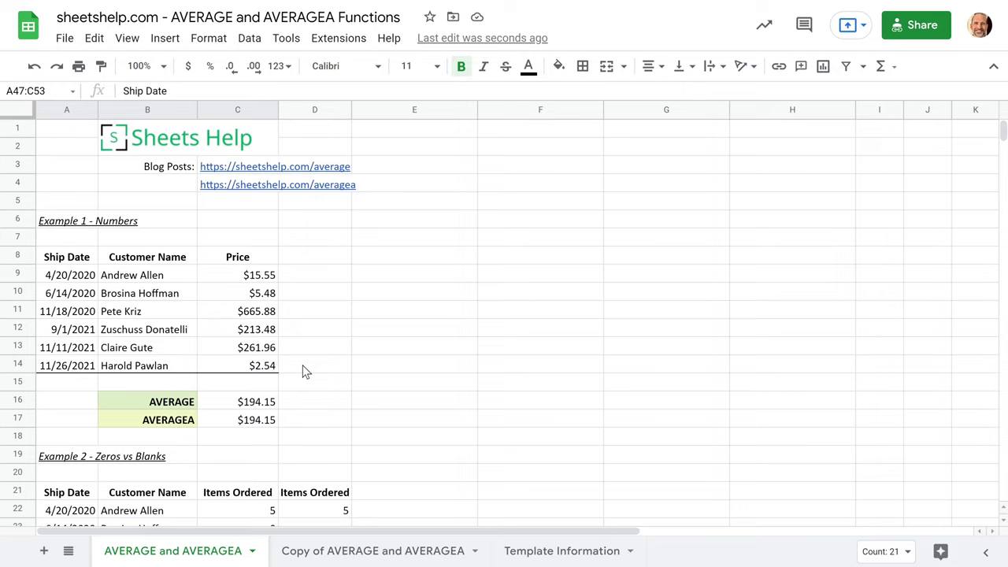
click(259, 297)
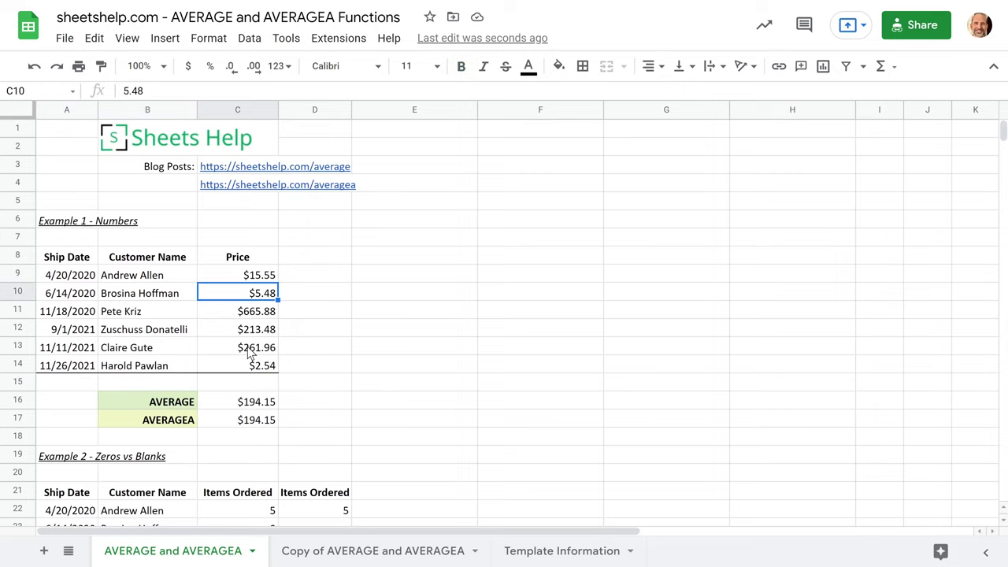
click(307, 550)
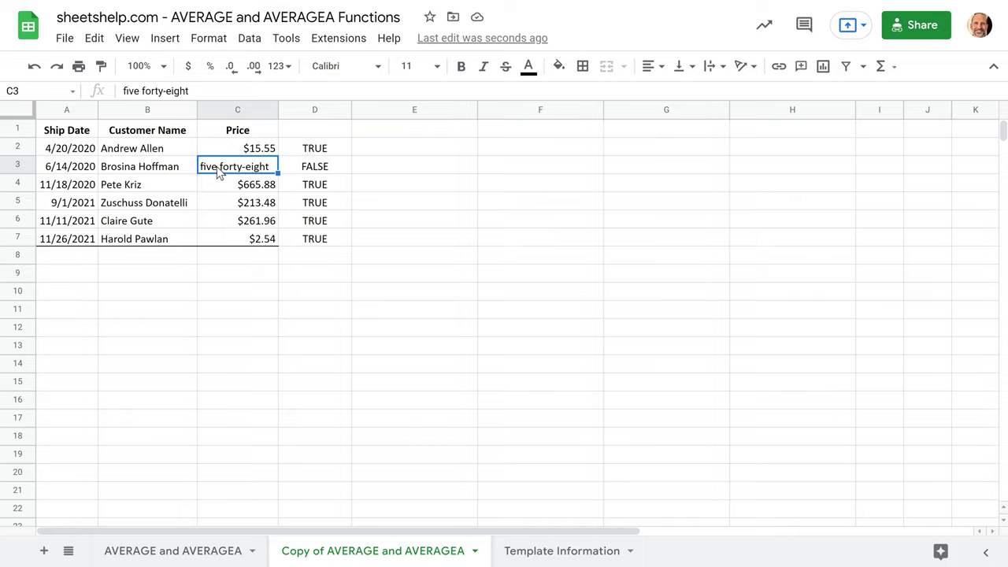
Enter =AVERAGE(C2:C7) in C9, giving $231.88.
click(227, 279)
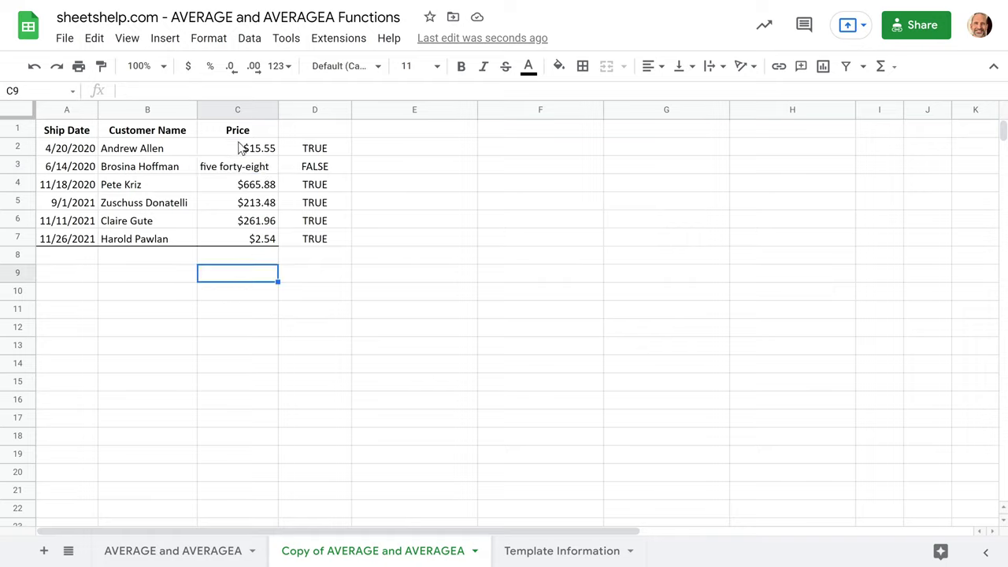
text(=)
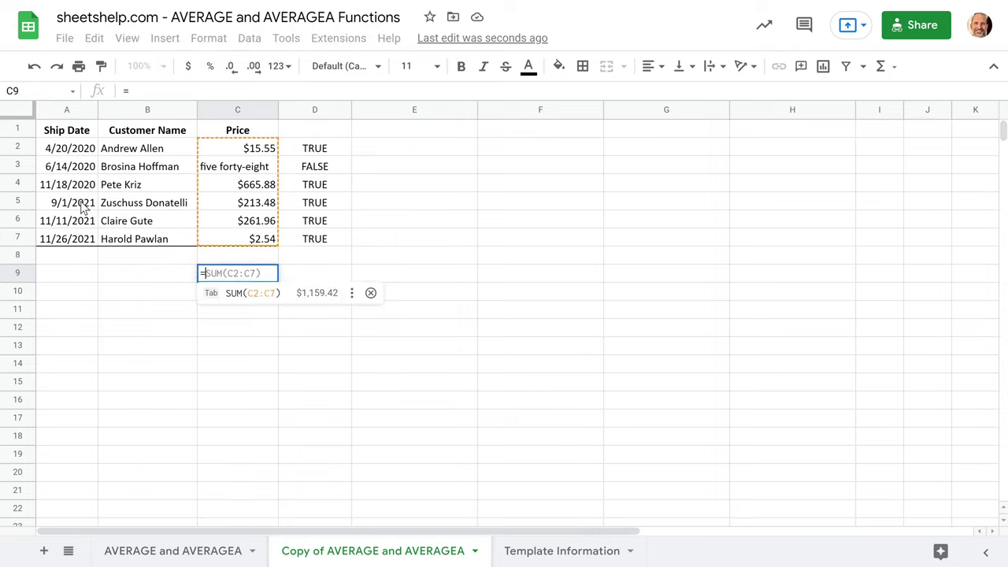
text(AVER)
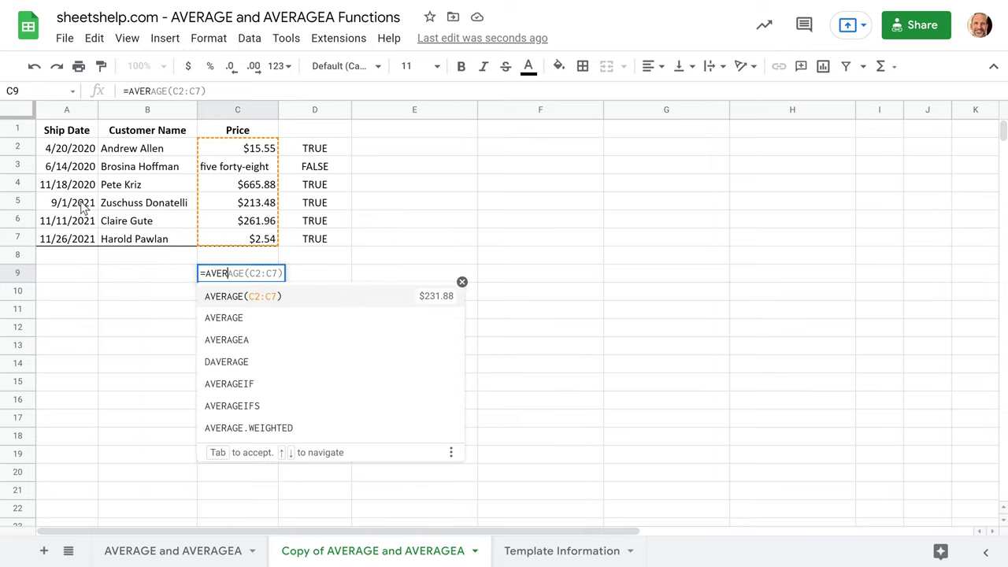
key(Tab)
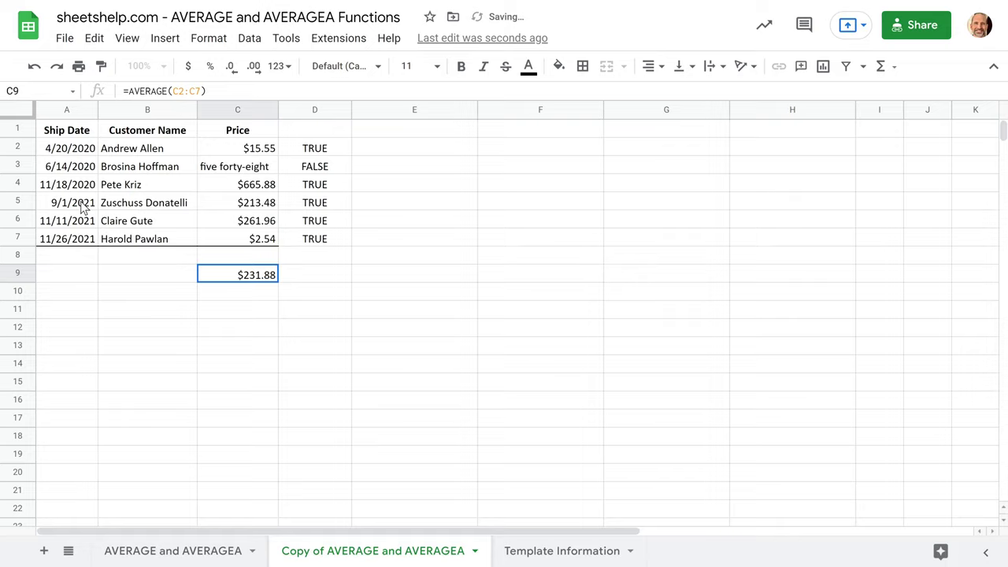
key(Return)
key(Return)
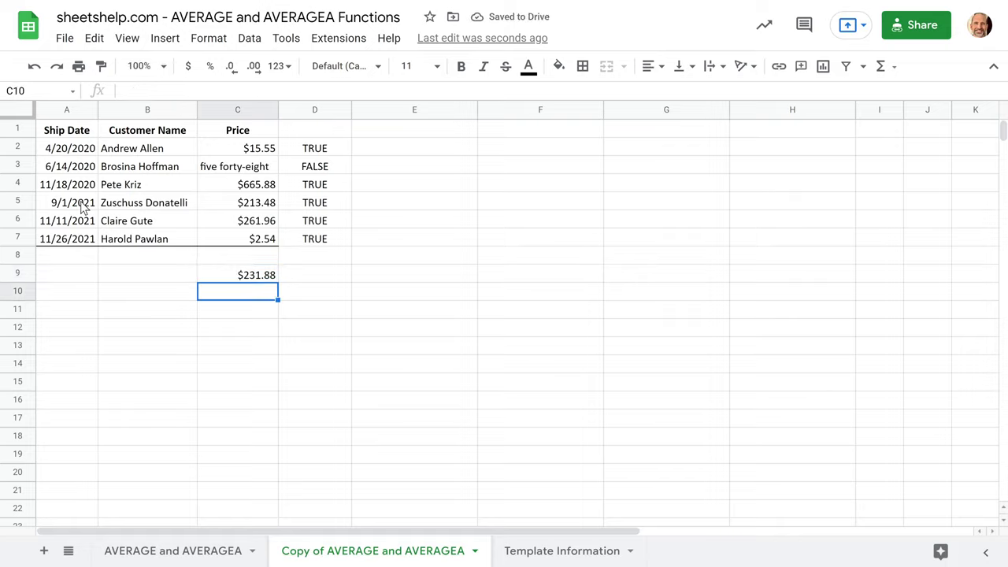
Enter =AVERAGEA(C2:C7) in C10.
text(=S)
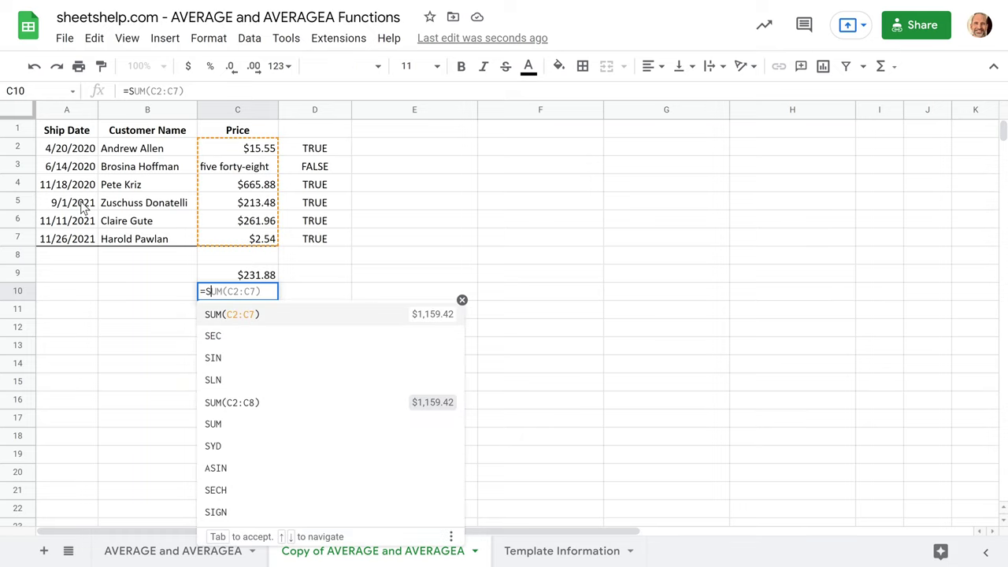
key(BackSpace)
text(AVE)
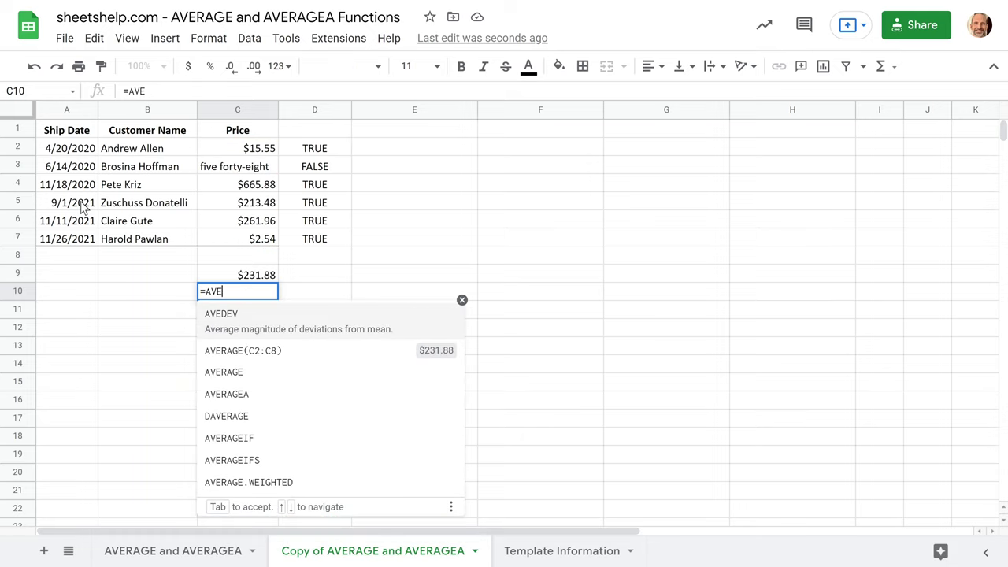
key(Down)
key(Down)
key(Down)
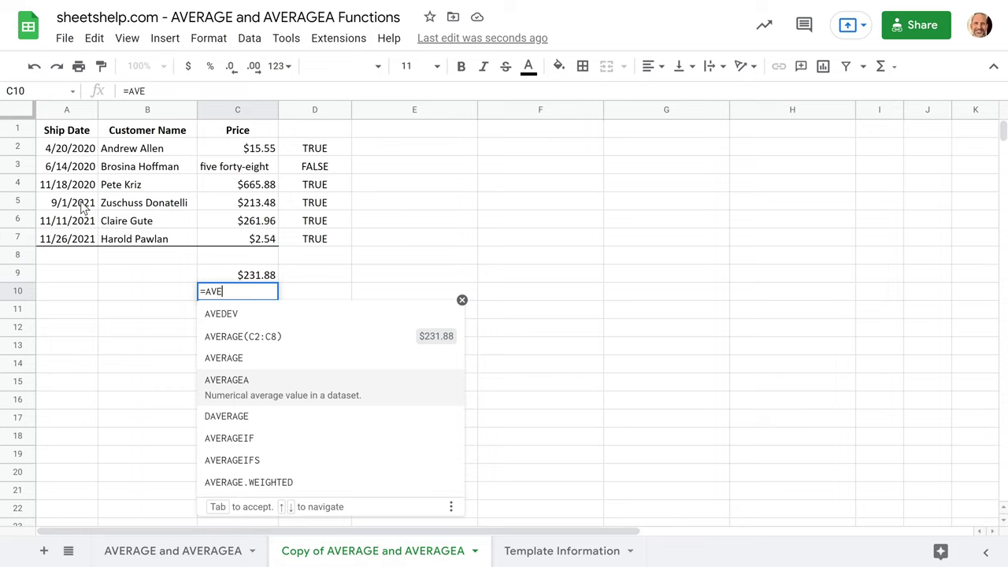
key(Tab)
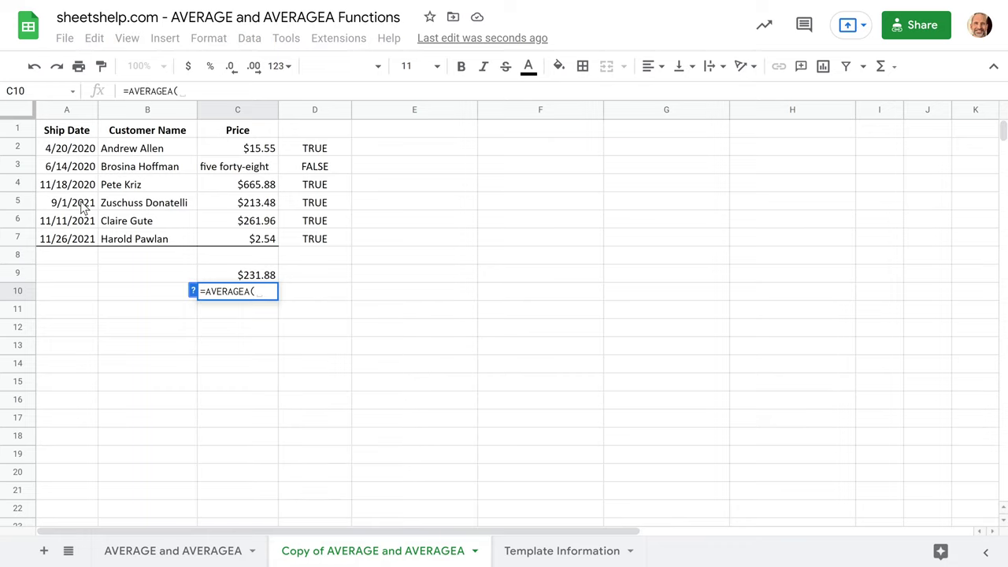
drag(260, 146, 233, 239)
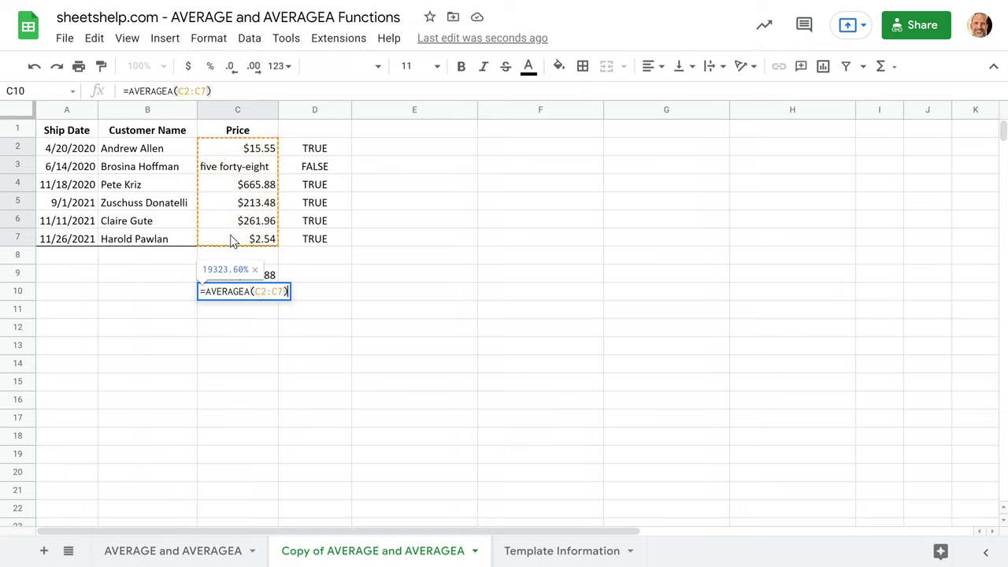
key(Return)
Paint C9's currency format onto C10 so it shows $193.24.
click(234, 273)
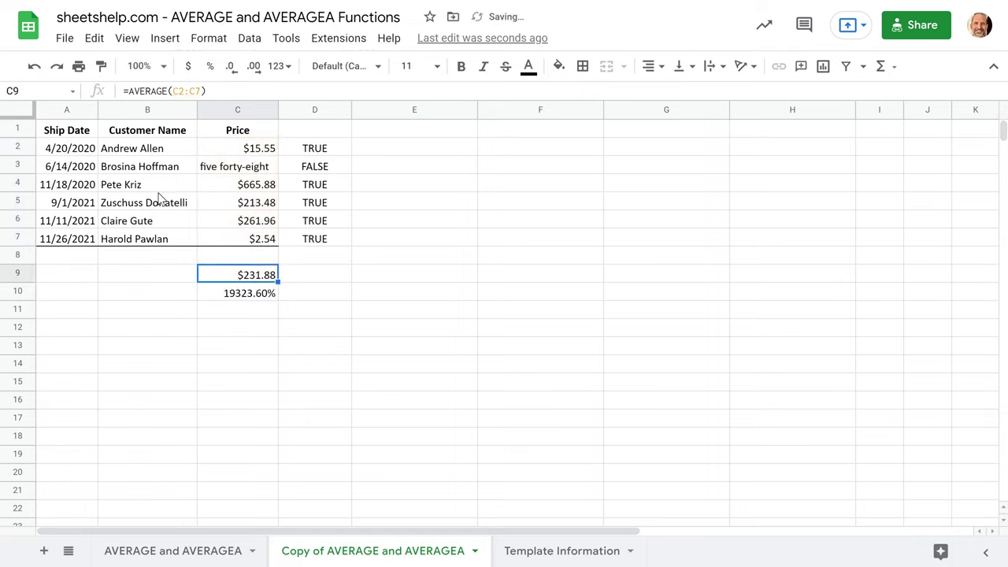
click(102, 68)
click(249, 293)
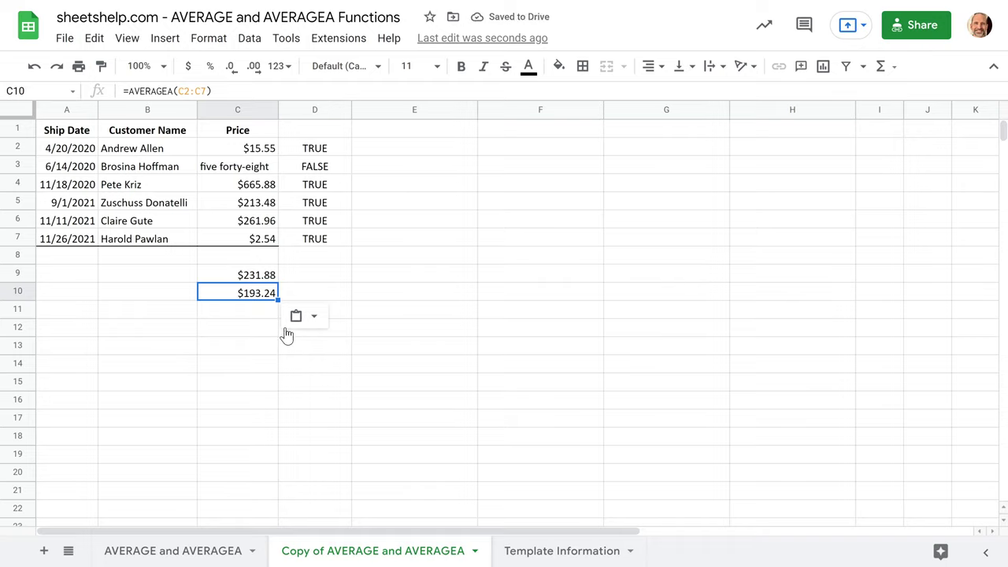
click(272, 170)
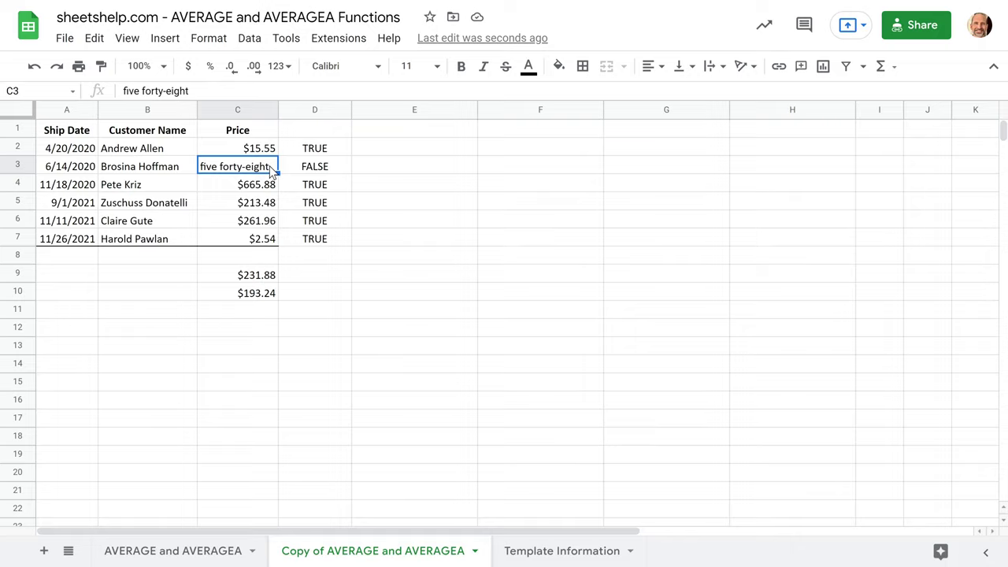
click(256, 277)
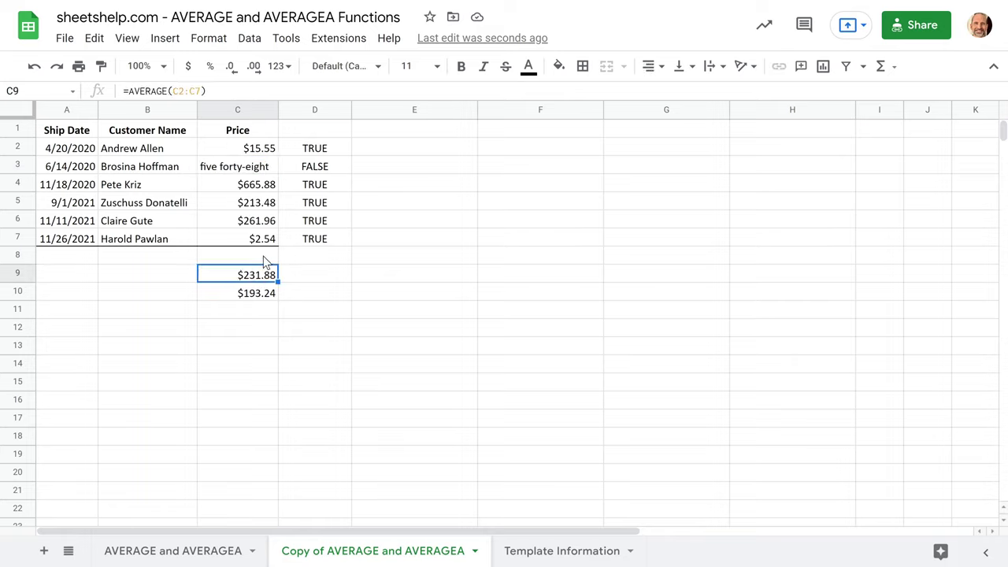
click(270, 154)
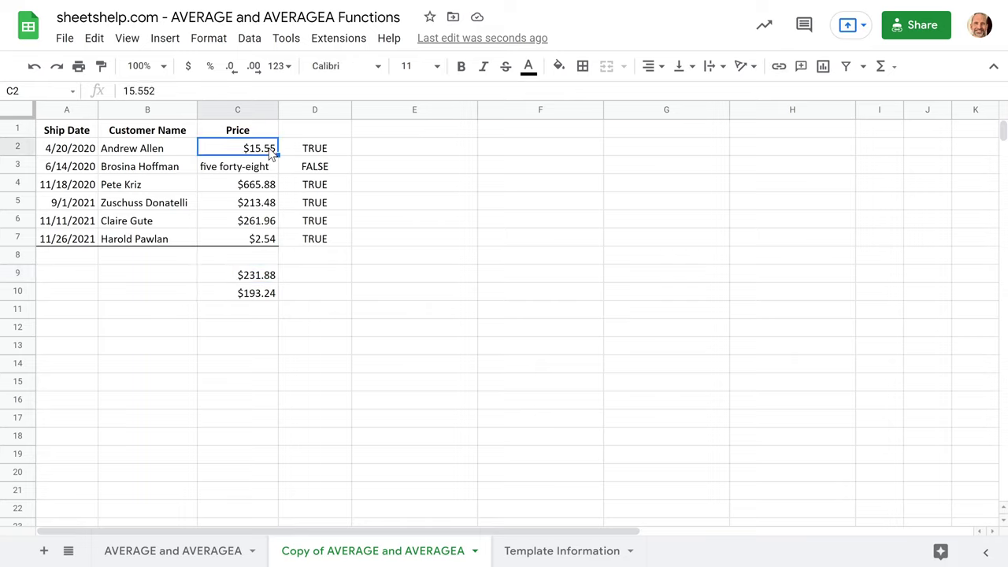
ctrl+click(266, 186)
ctrl+click(266, 204)
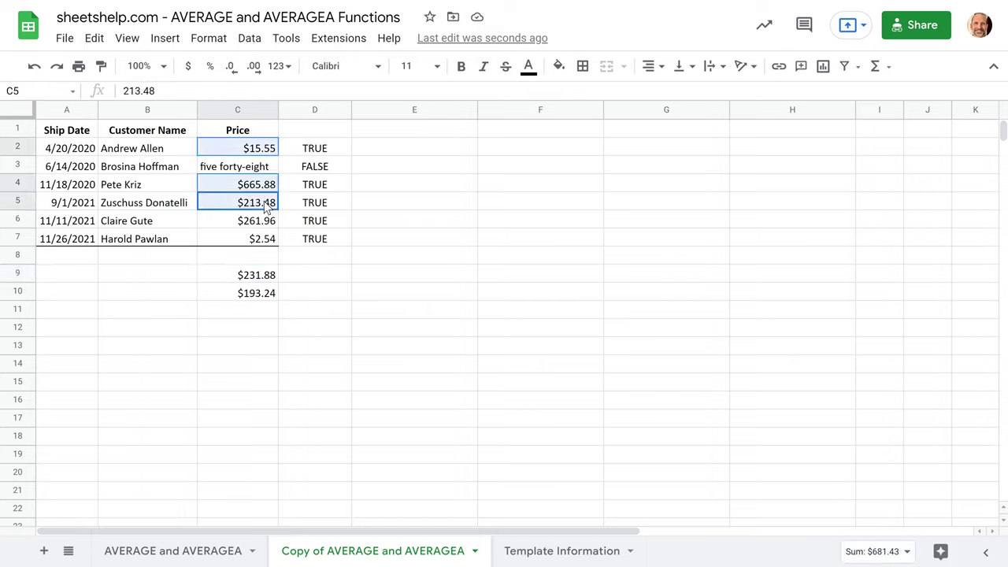
drag(263, 228, 265, 238)
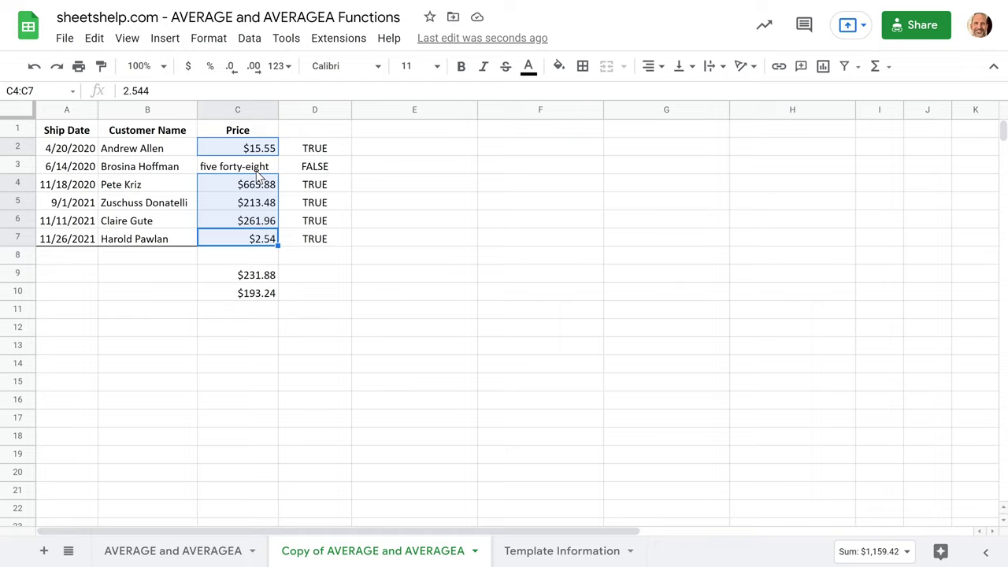
double_click(252, 293)
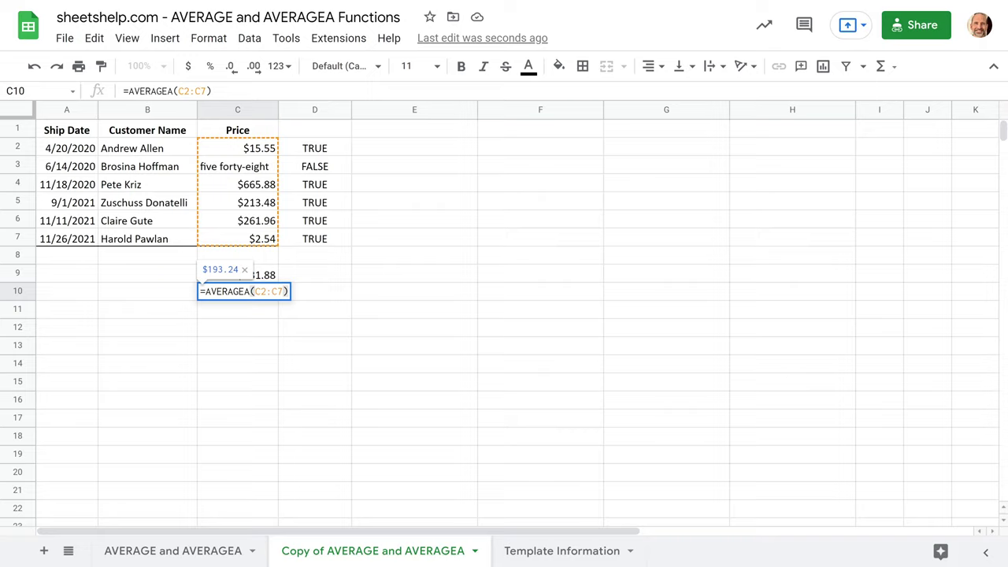
key(Return)
click(248, 295)
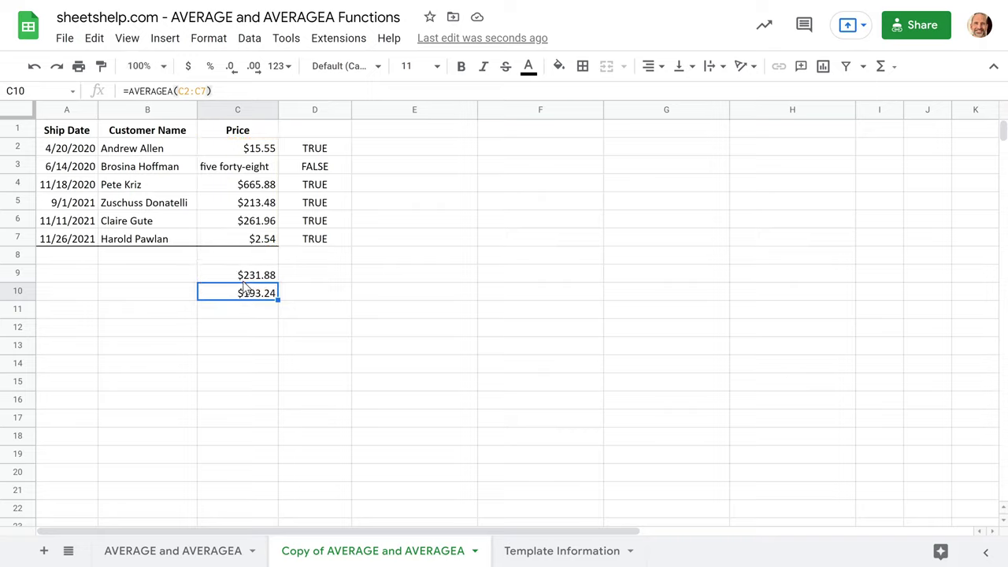
double_click(233, 276)
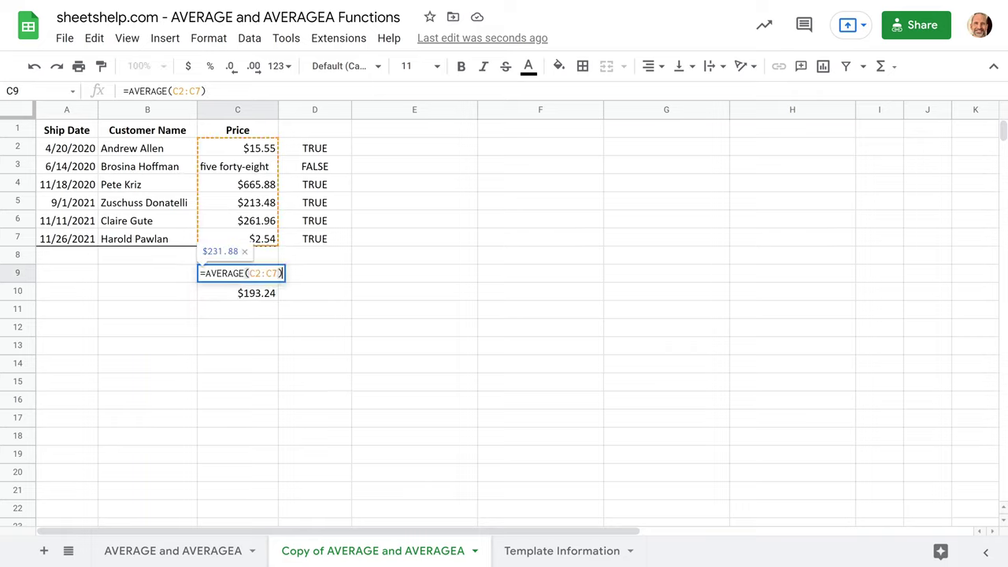
key(Escape)
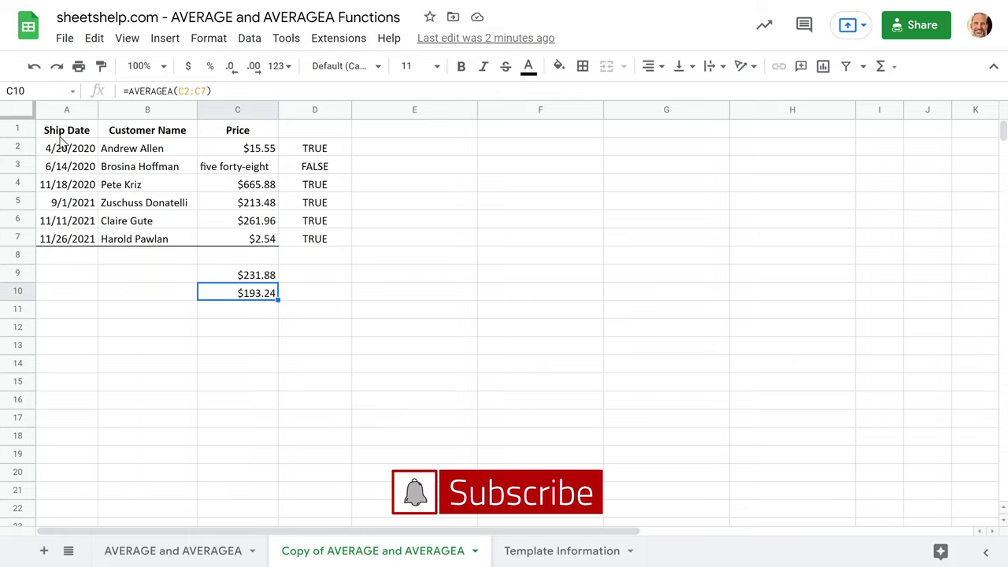
drag(61, 137, 244, 319)
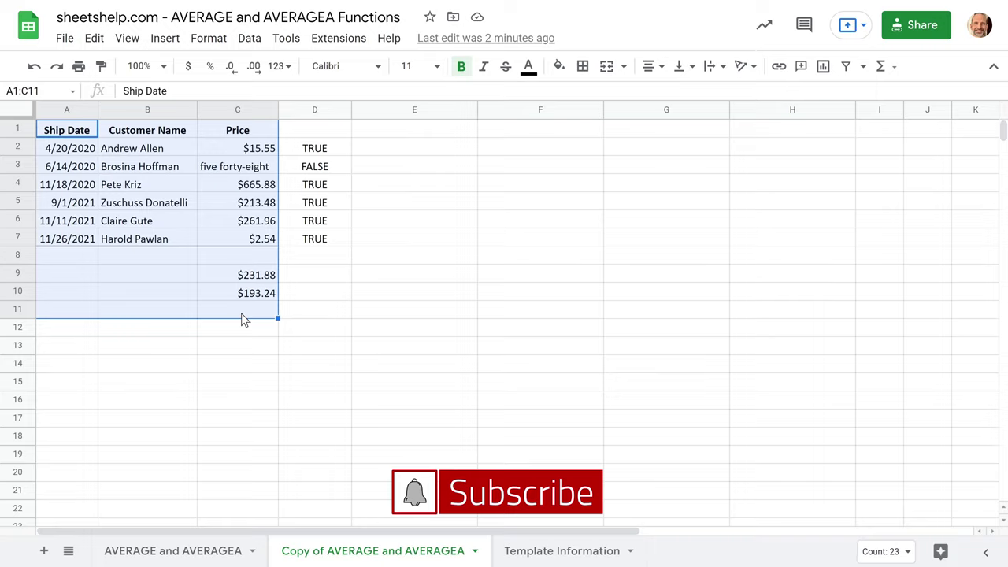